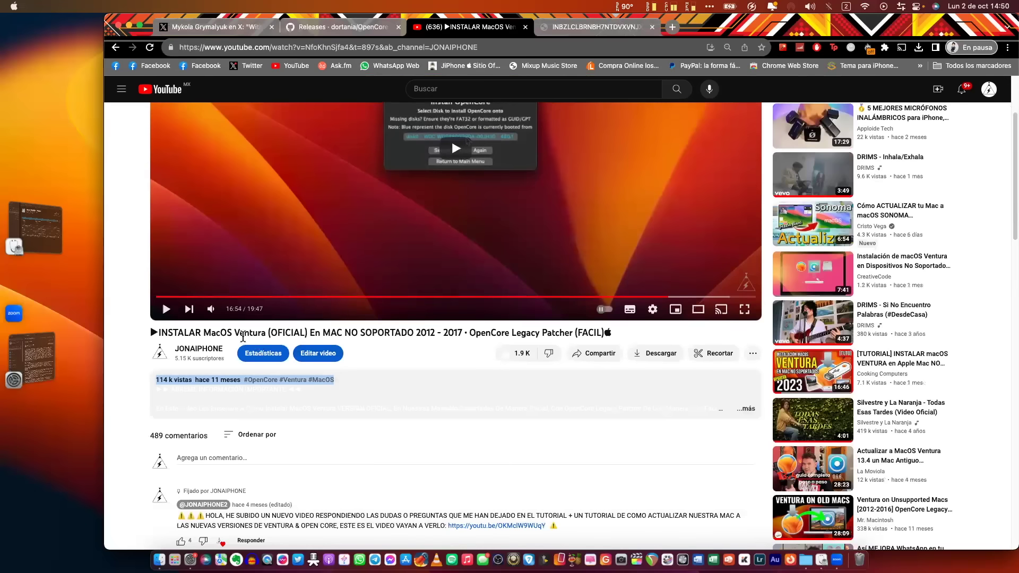
- Look over the YouTube page of the macOS Ventura installation tutorial, including its description and comments
scroll(393, 373, "up", 1)
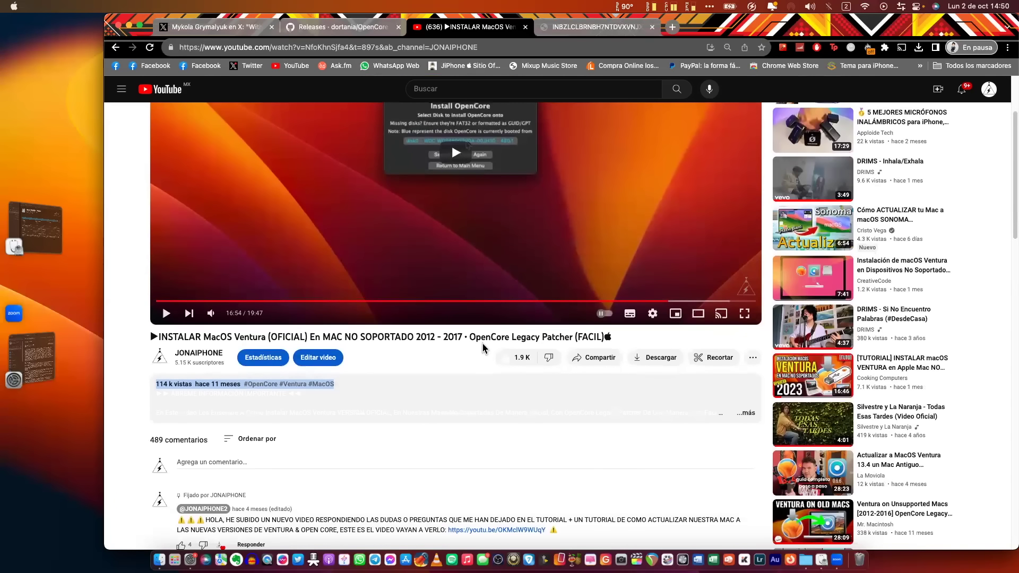
scroll(486, 360, "up", 3)
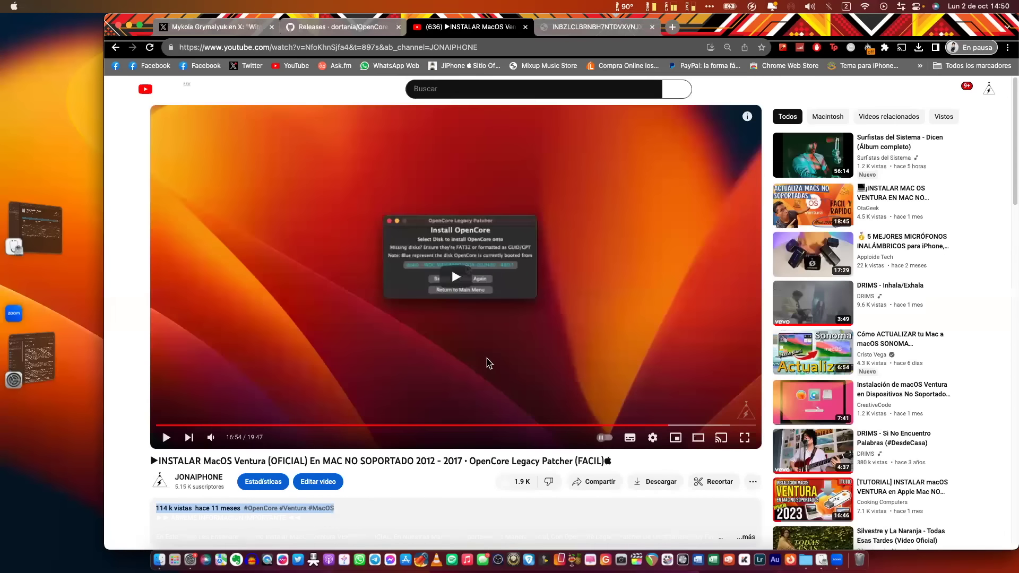
scroll(447, 355, "down", 3)
scroll(447, 355, "down", 1)
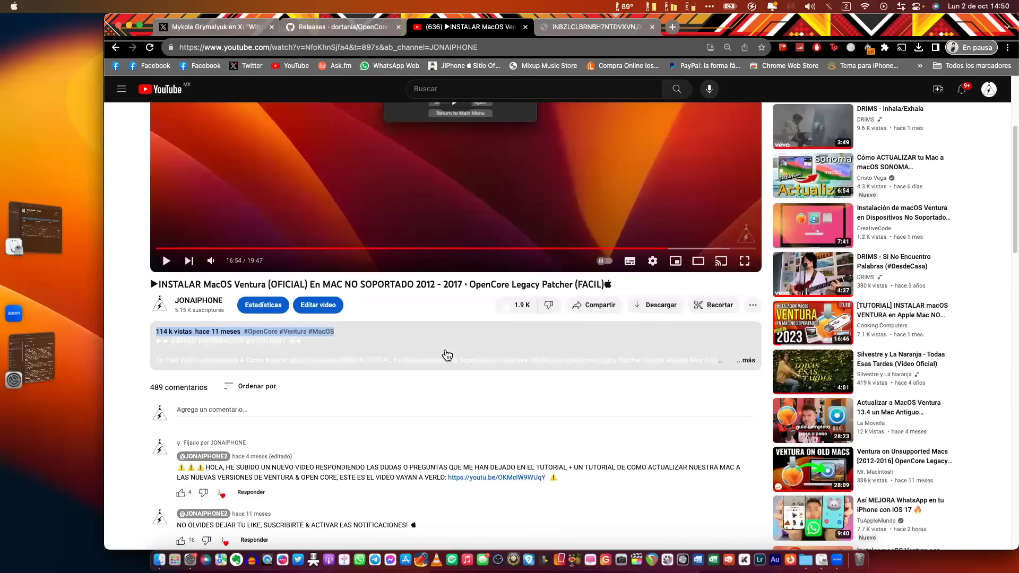
scroll(450, 354, "down", 5)
scroll(451, 355, "up", 4)
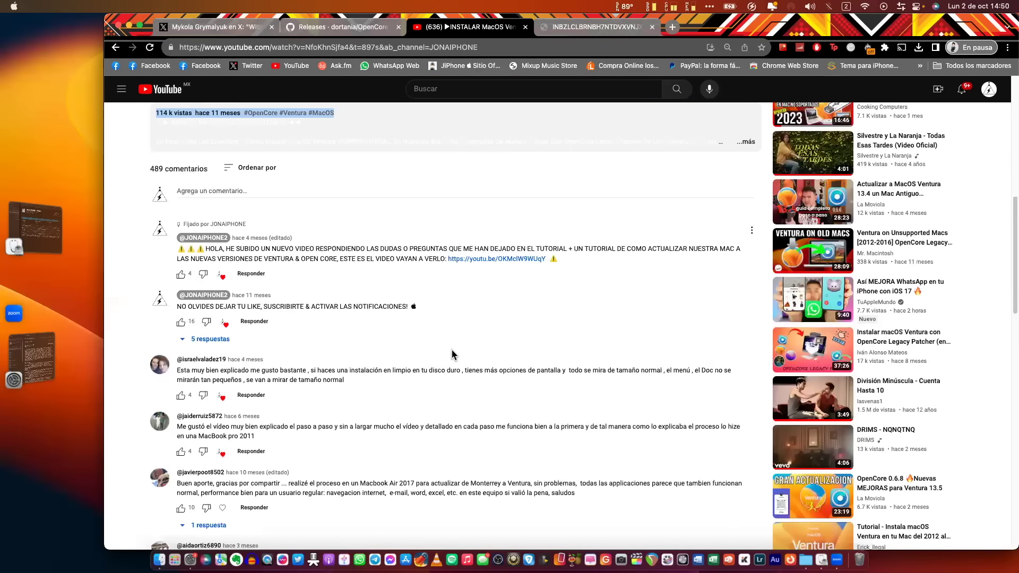
scroll(440, 337, "up", 4)
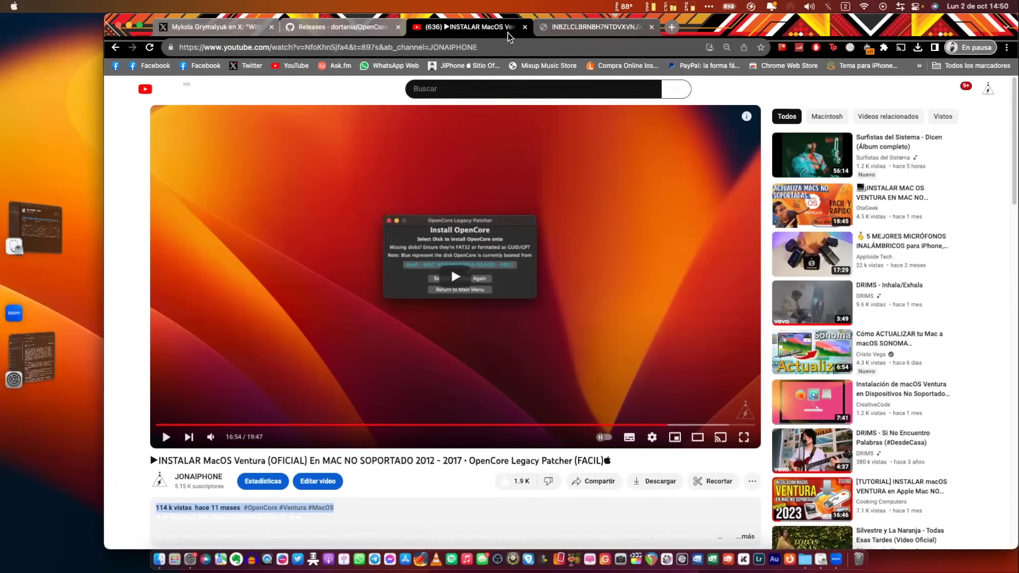
- Examine the supported models in the OpenCore Legacy Patcher 1.0.0 release notes and Apple's macOS Sonoma compatibility list
left_click(326, 32)
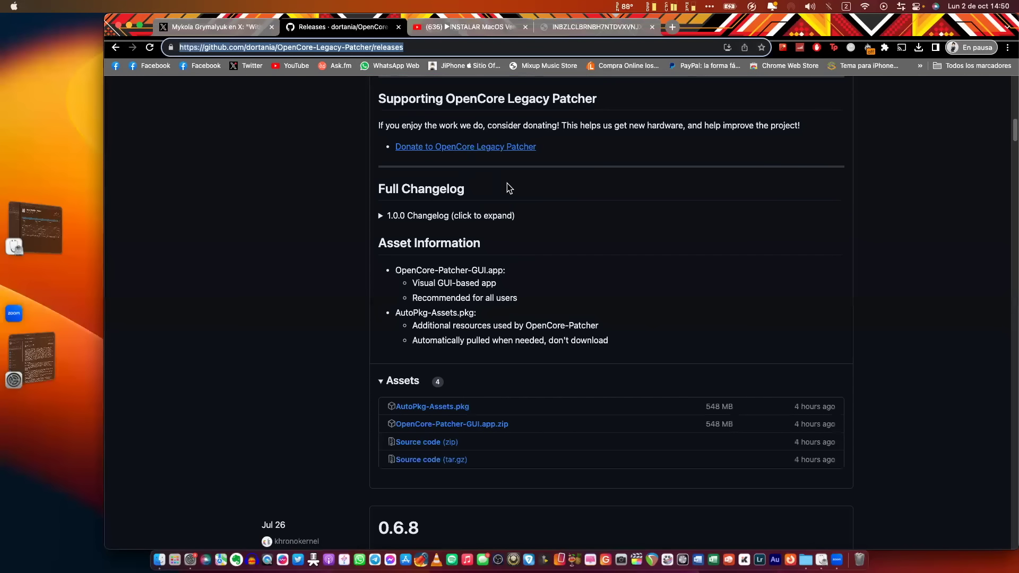
scroll(540, 199, "down", 4)
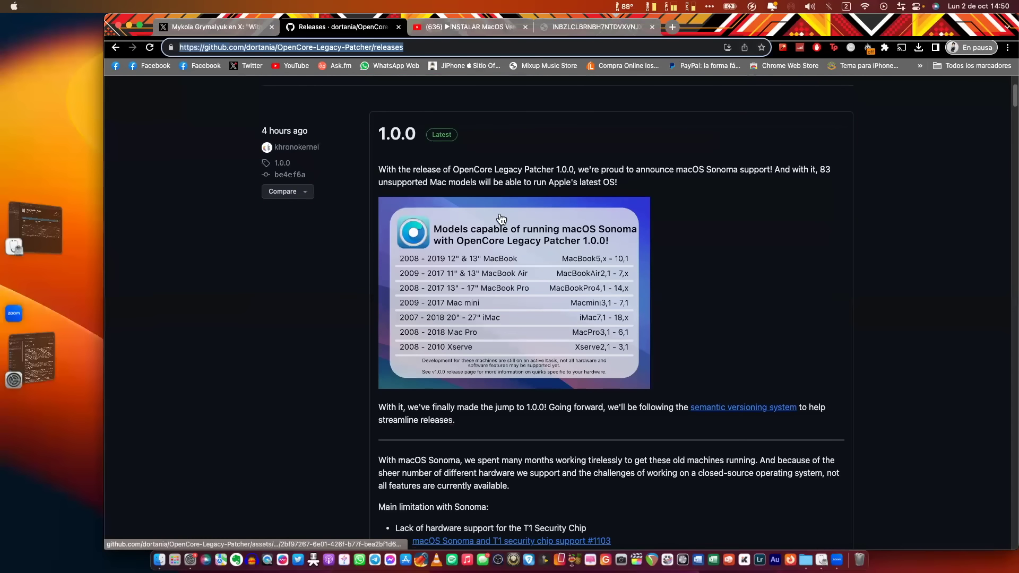
scroll(501, 219, "up", 4)
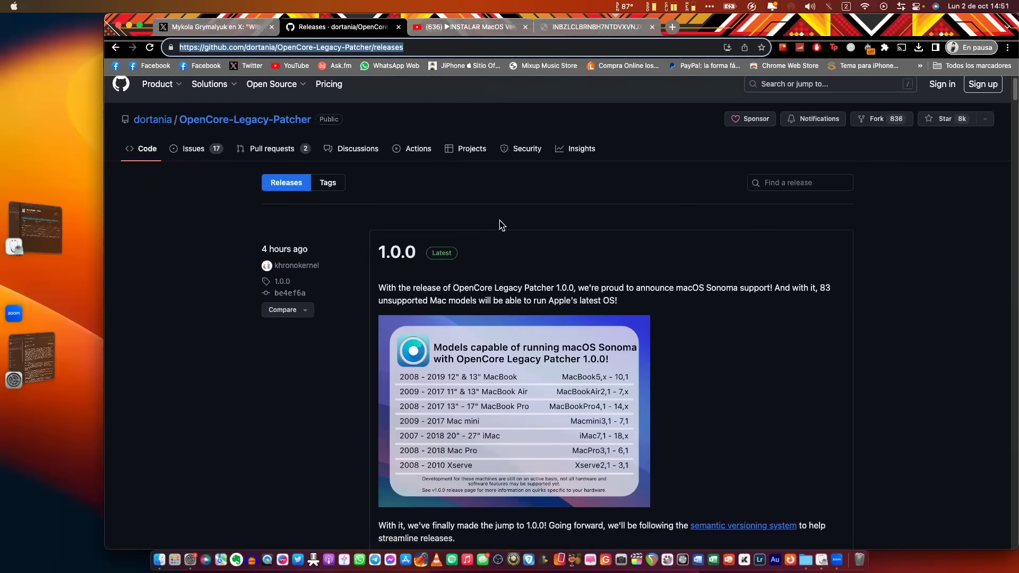
scroll(501, 219, "down", 7)
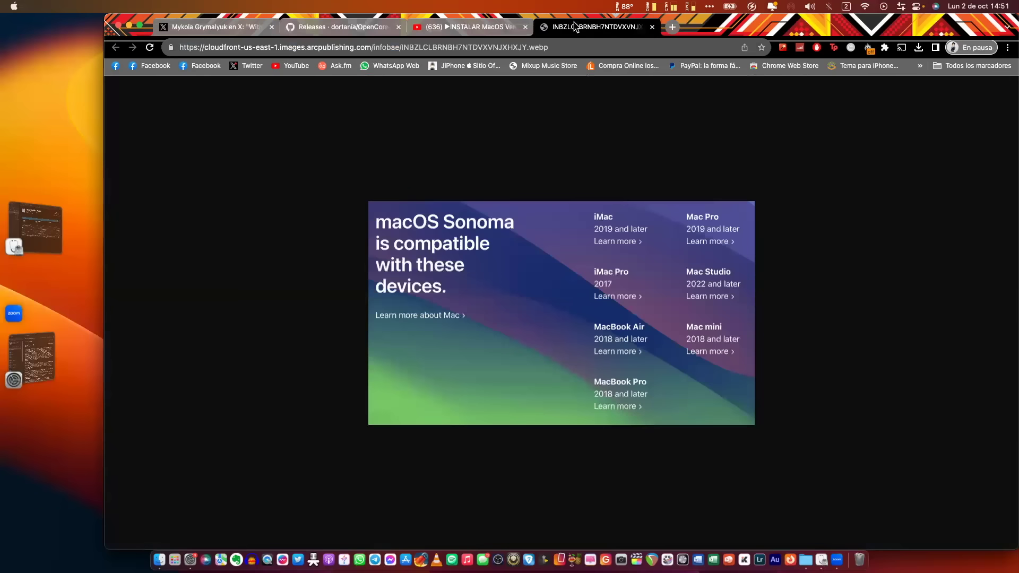
left_click(594, 26)
left_click(446, 33)
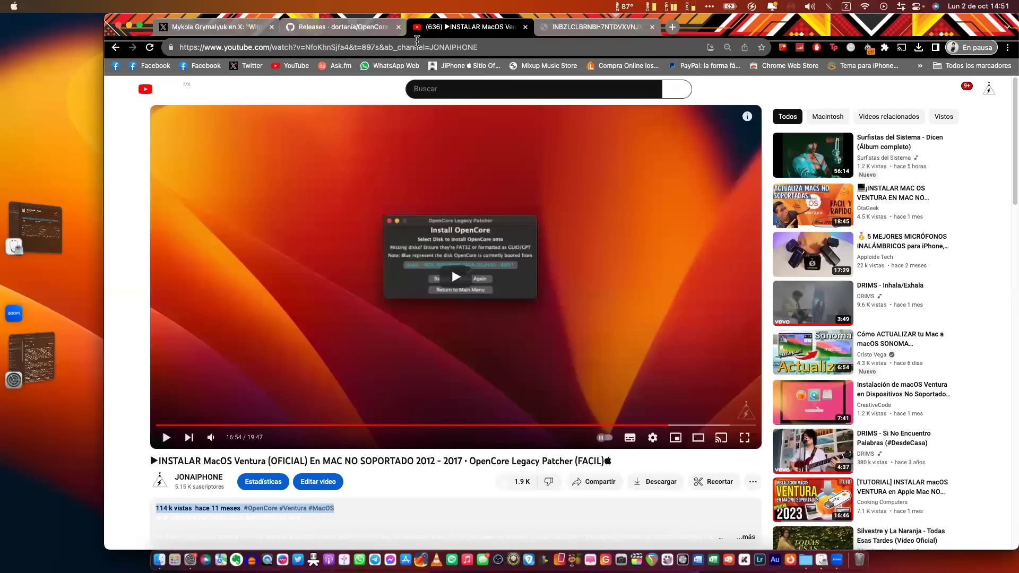
- Read the main limitations with Sonoma in the OpenCore Legacy Patcher 1.0.0 release notes, including which MacBook Pros are affected
left_click(337, 31)
scroll(482, 278, "down", 3)
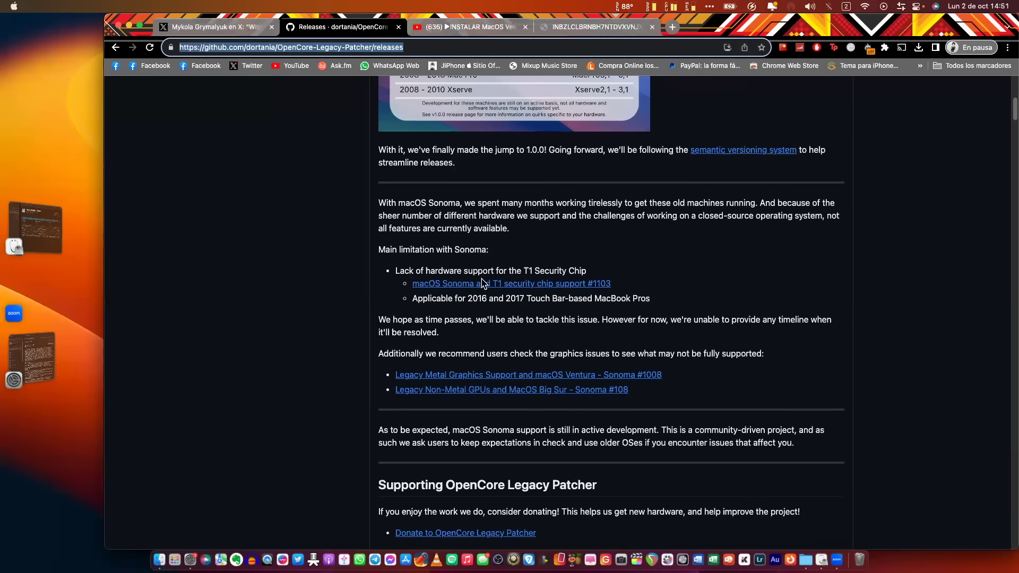
scroll(482, 277, "down", 1)
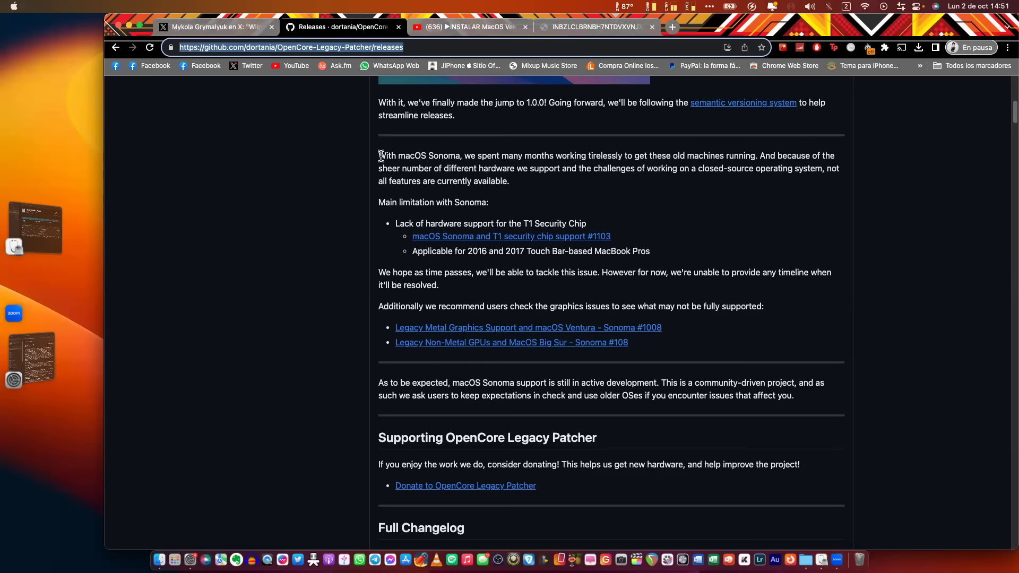
scroll(395, 204, "up", 1)
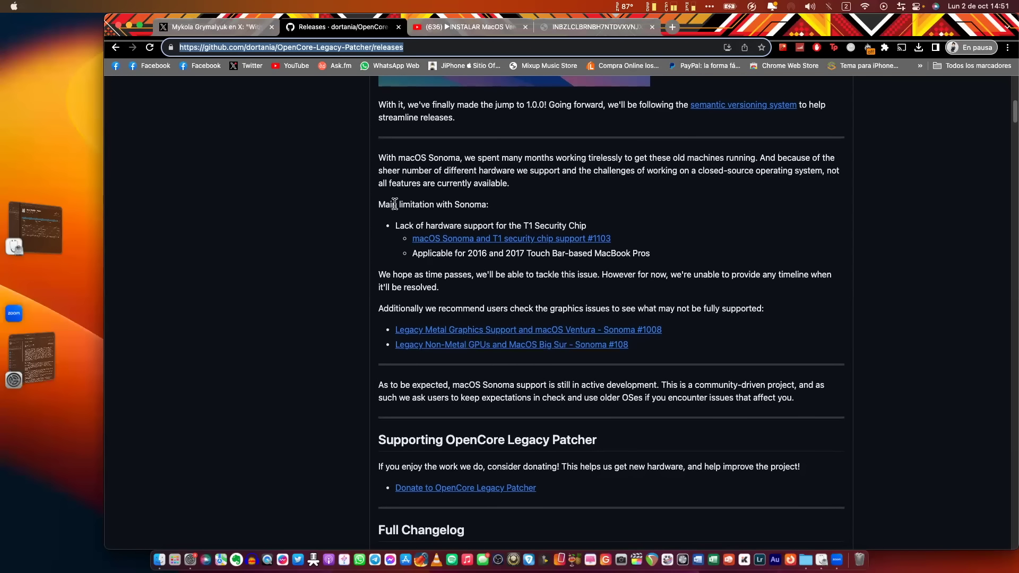
left_click_drag(412, 253, 660, 260)
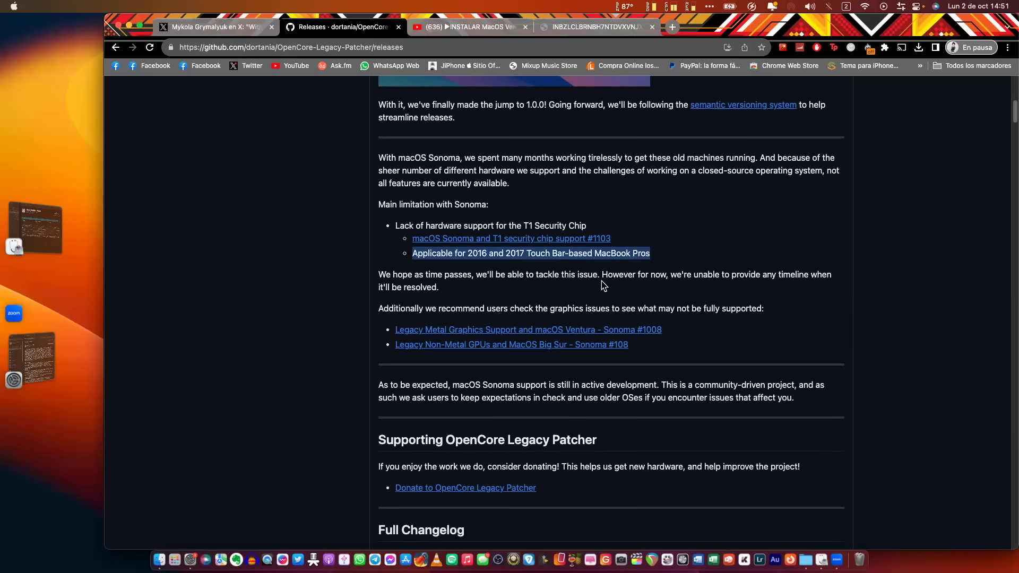
left_click(546, 186)
- Download OpenCore-Patcher-GUI.app.zip from the 1.0.0 release assets and minimize the browser
scroll(543, 212, "down", 6)
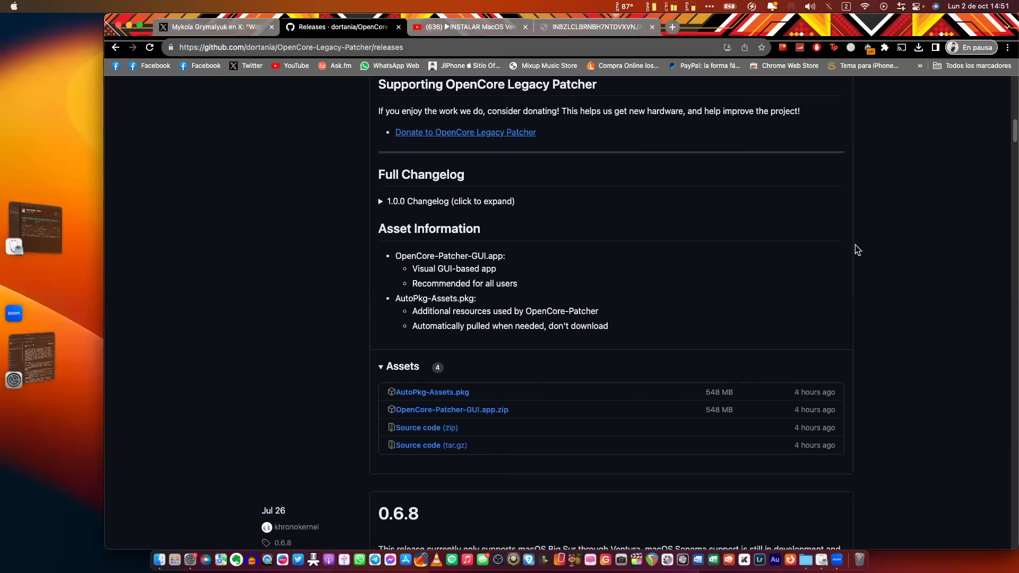
left_click(473, 412)
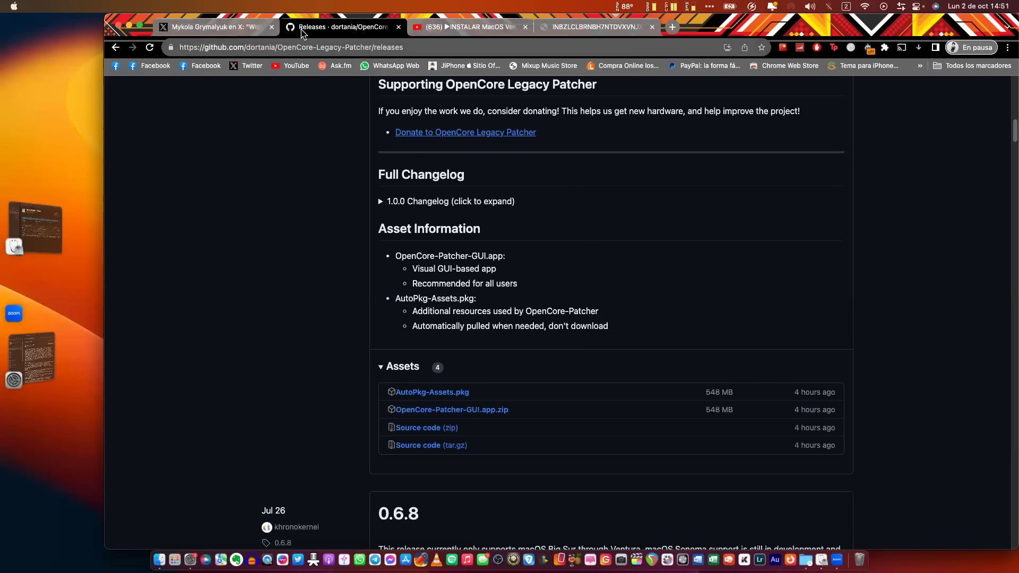
left_click(130, 26)
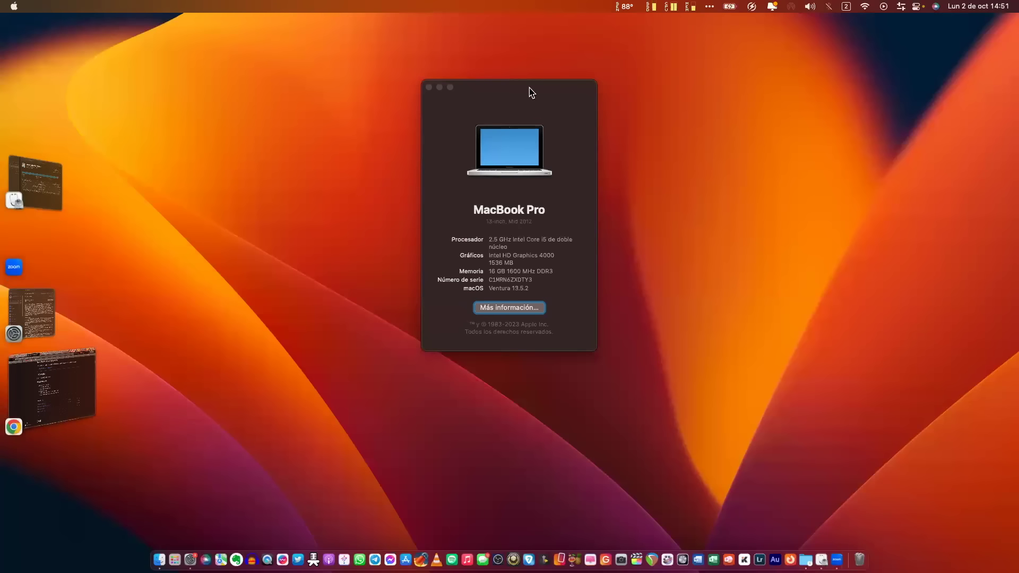
- Check the Mac's memory and model year in its system information window
left_click(489, 123)
left_click_drag(487, 119, 505, 124)
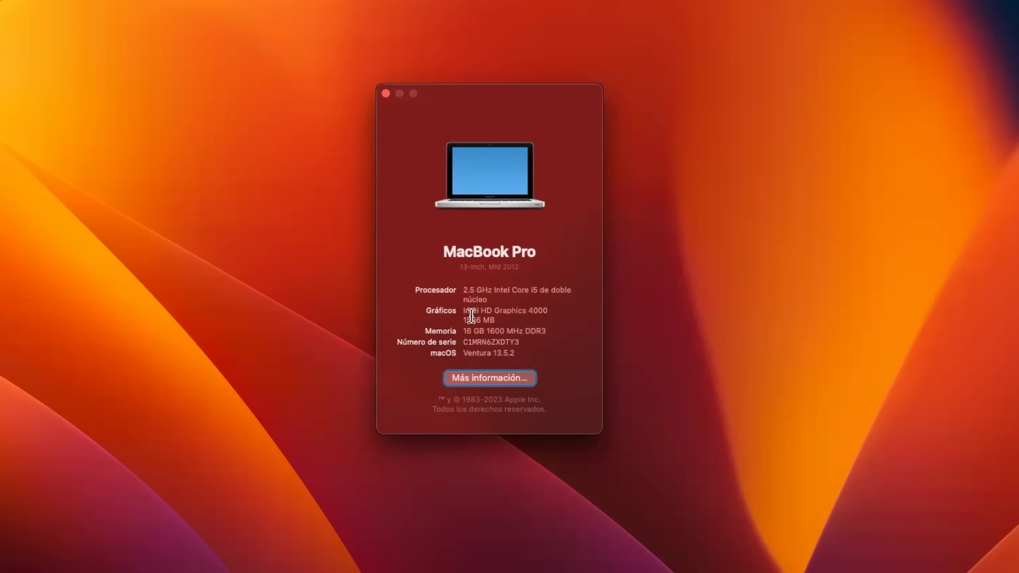
left_click_drag(463, 330, 553, 331)
left_click(507, 317)
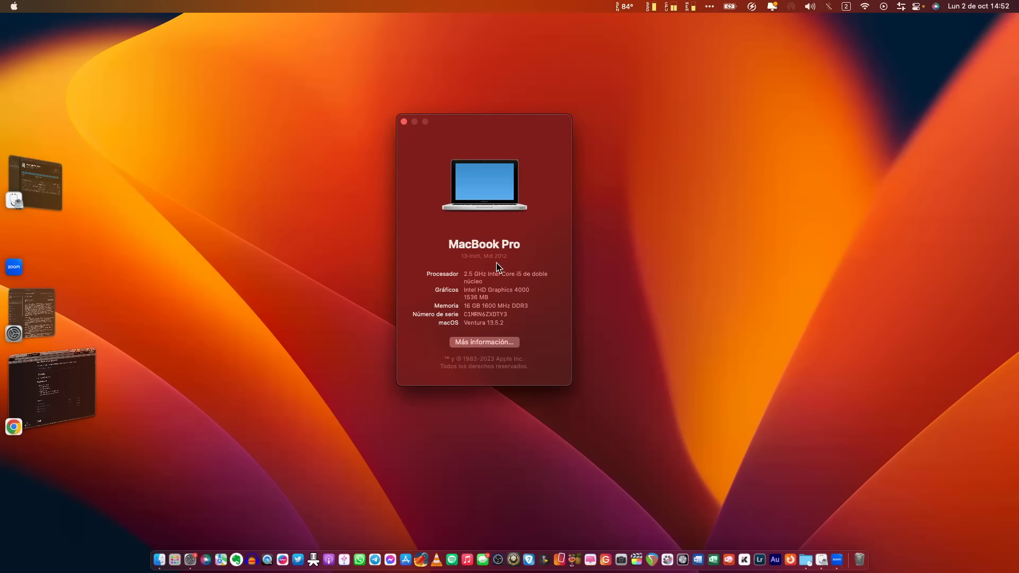
left_click_drag(464, 256, 564, 263)
left_click(503, 256)
left_click_drag(461, 256, 562, 265)
- Review the macOS Sonoma 14.0 update notes in System Settings, minimize them and return to the Mac information window
left_click(196, 539)
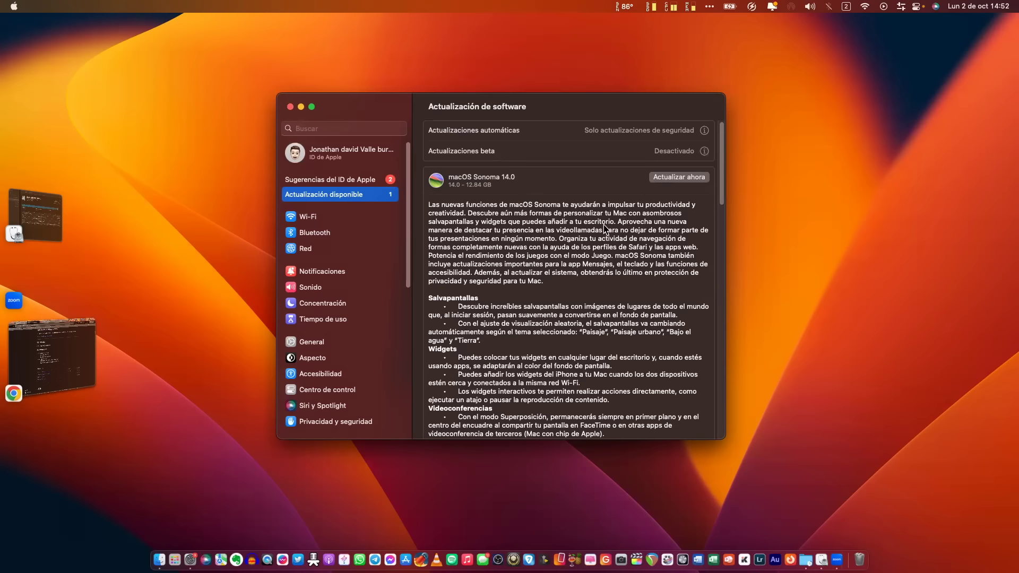
scroll(607, 218, "down", 1)
scroll(606, 218, "down", 1)
scroll(606, 218, "up", 2)
left_click_drag(725, 194, 726, 157)
scroll(724, 207, "down", 3)
scroll(724, 207, "up", 3)
left_click(301, 108)
left_click(491, 121)
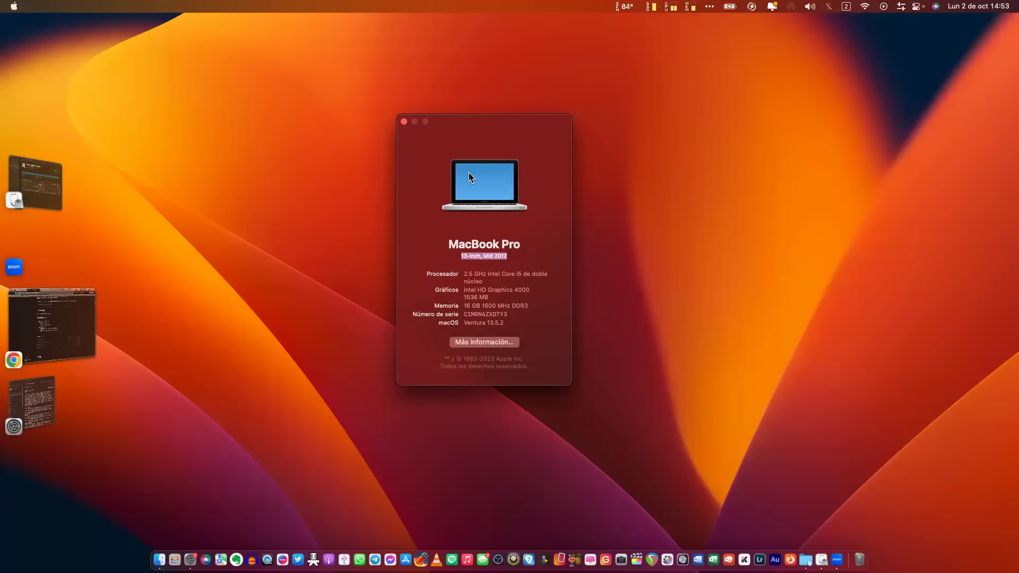
left_click_drag(492, 136, 518, 122)
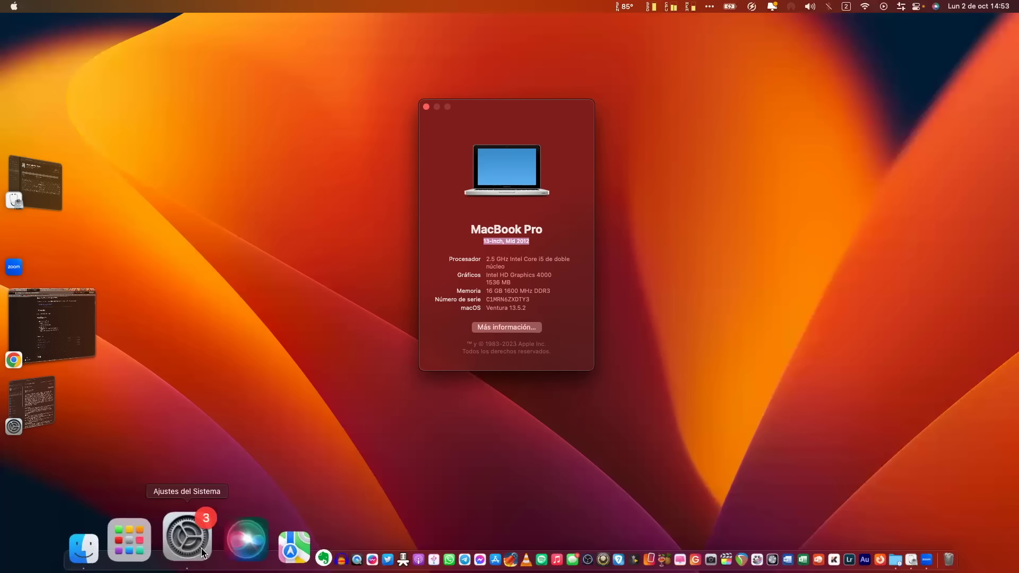
- In Disk Utility, erase the external ROMA Media drive as MAC OS SONOMA with the Mac OS Plus (con registro) format and GUID partition map
left_click(820, 542)
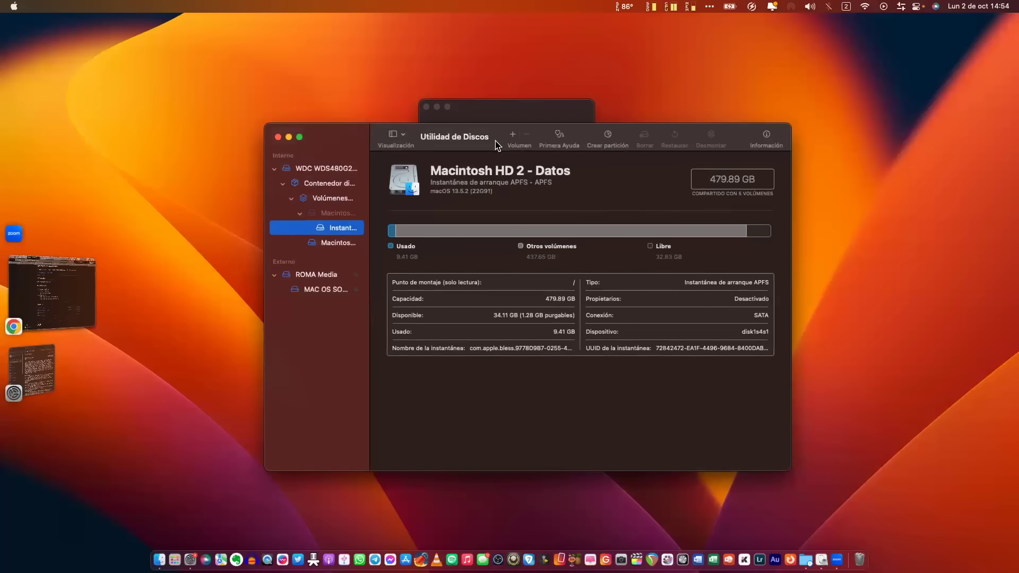
left_click(300, 241)
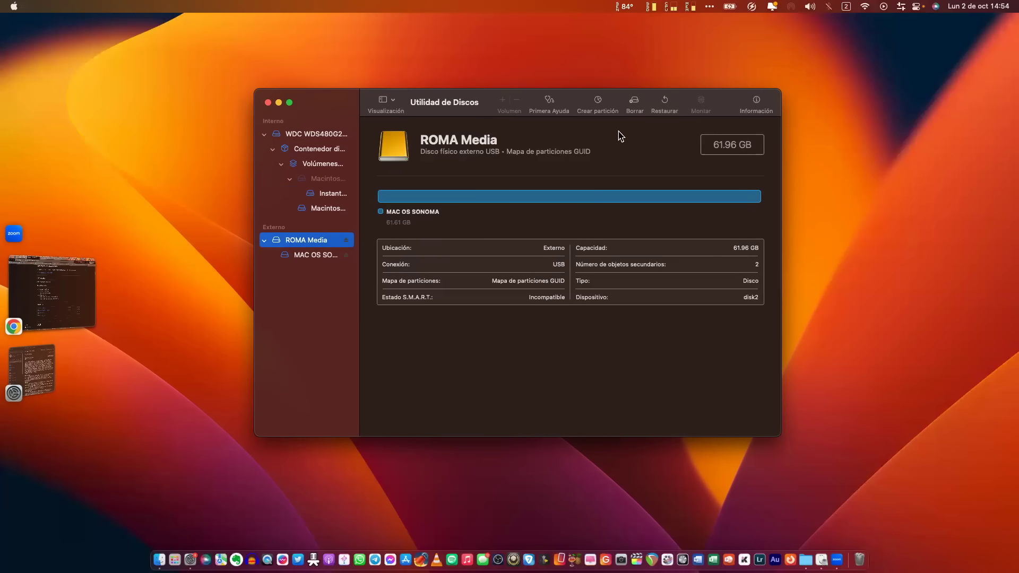
left_click(633, 105)
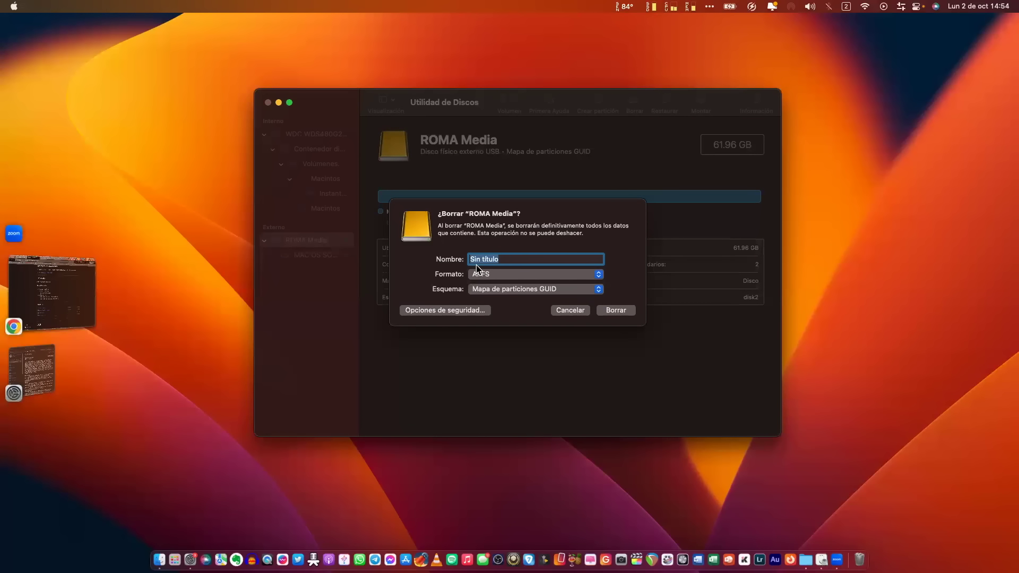
type("MAC OS SONOMA")
left_click(481, 276)
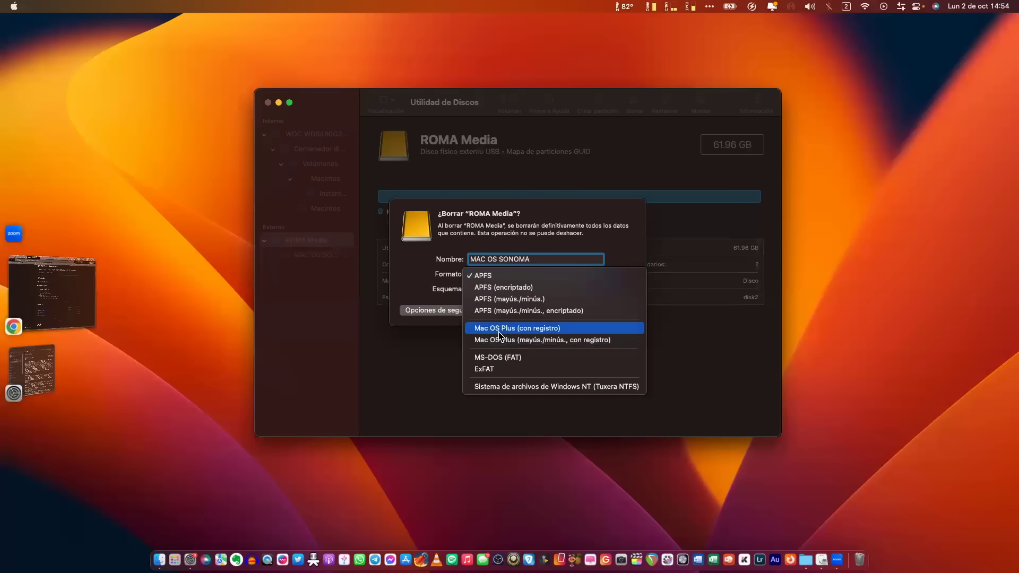
left_click(501, 329)
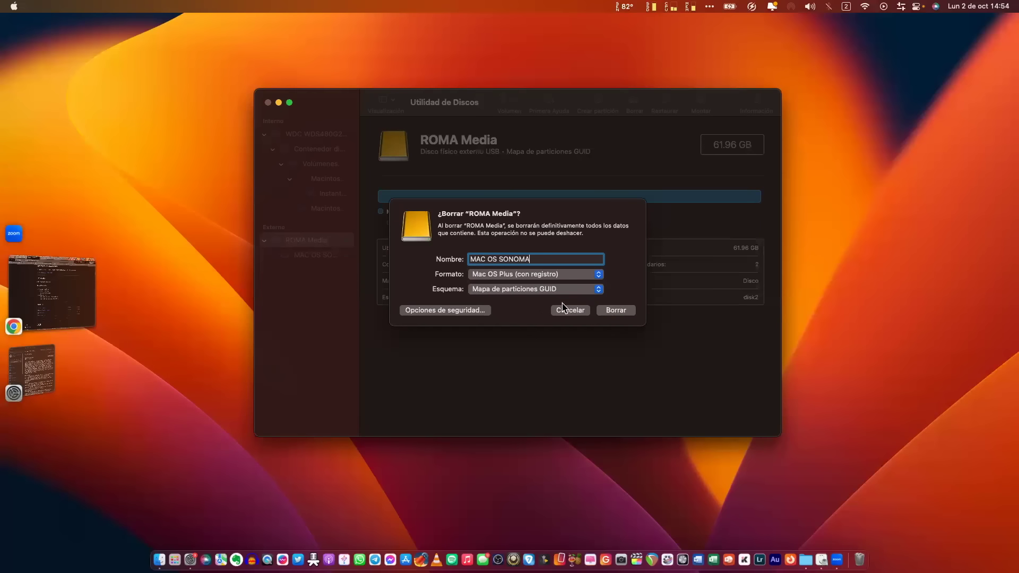
left_click(616, 311)
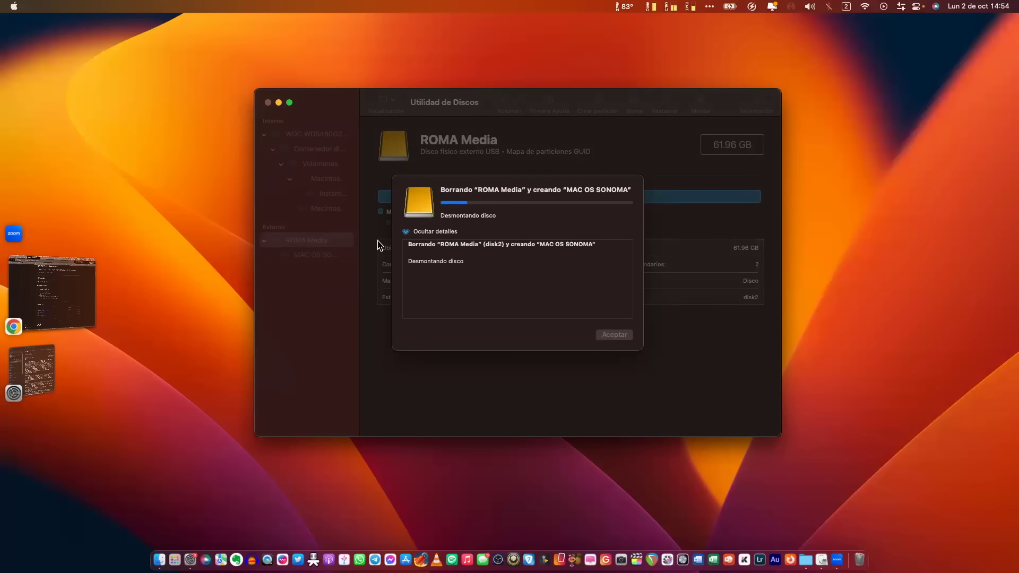
left_click_drag(530, 189, 538, 216)
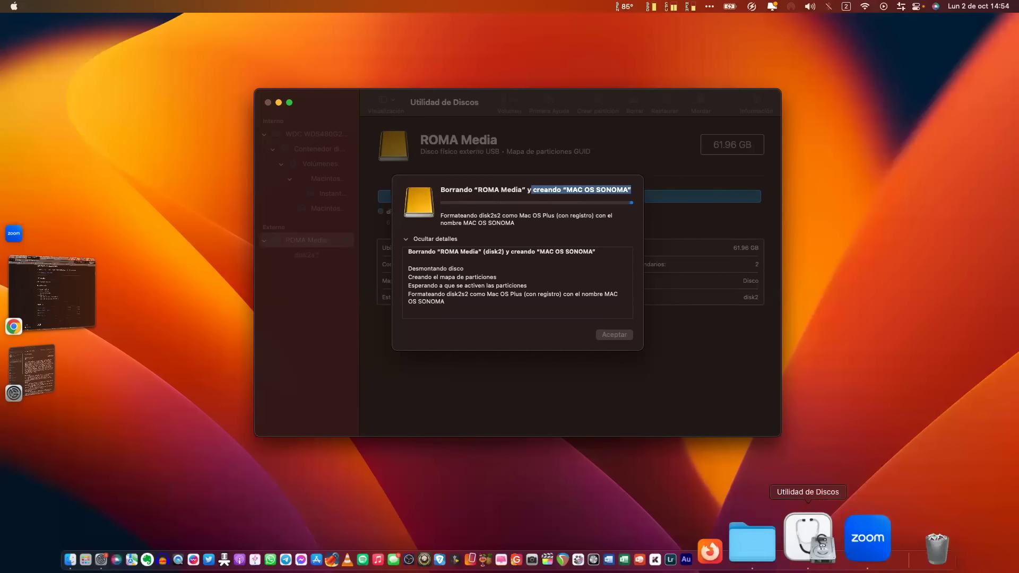
- Switch to Finder, open the Descargas folder and select the OpenCore-Patcher-2 app
left_click(167, 536)
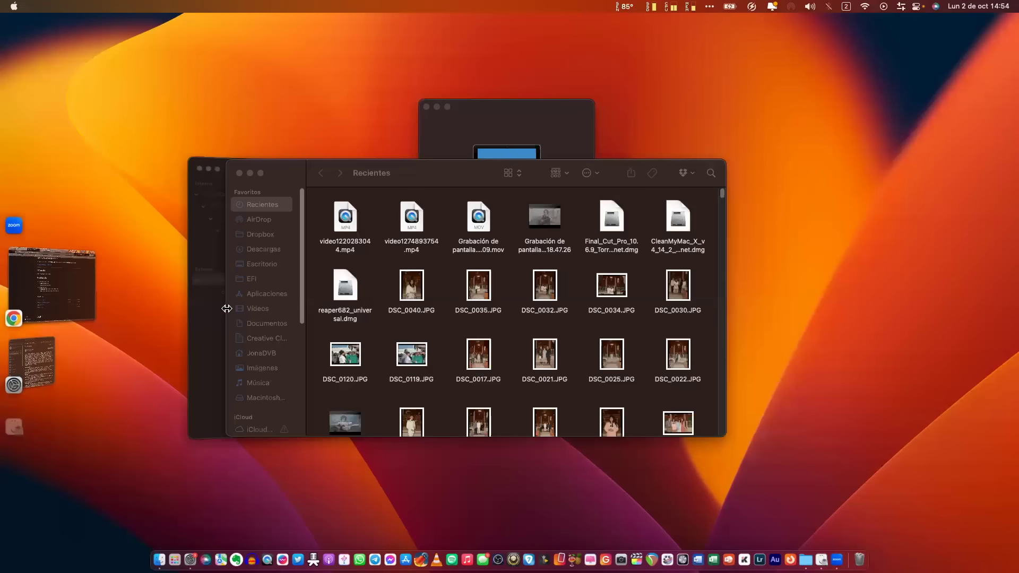
left_click(281, 250)
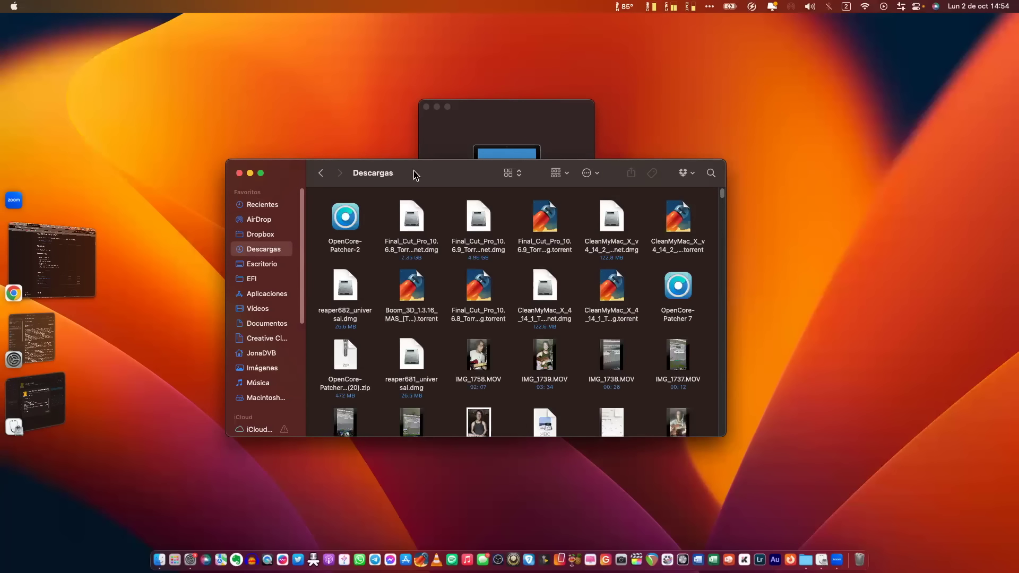
left_click(414, 215)
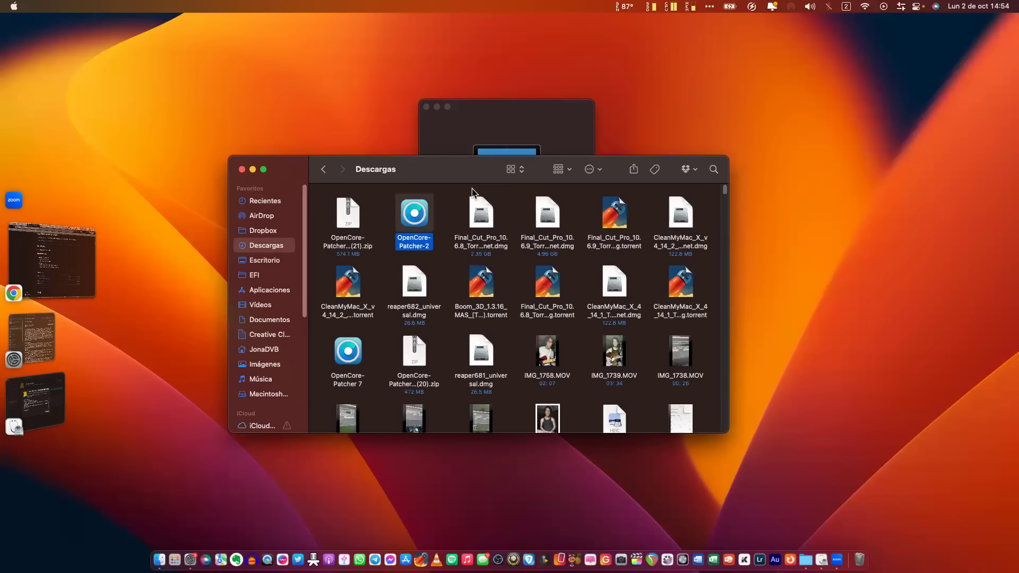
- Place the Mac information window beside the Finder window and reselect OpenCore-Patcher-2 among the downloads
left_click(446, 154)
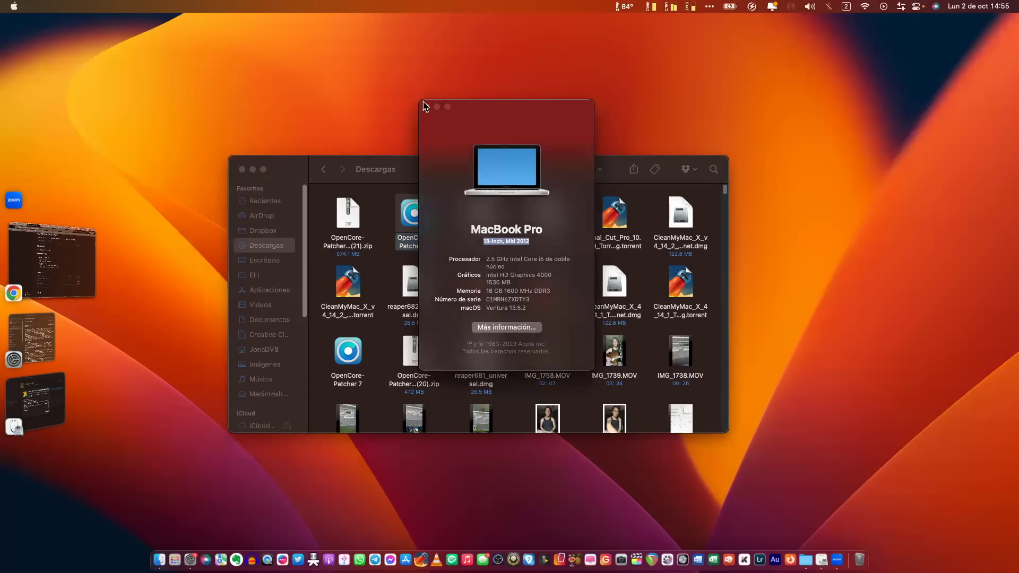
left_click_drag(498, 130, 832, 188)
left_click_drag(467, 174, 393, 128)
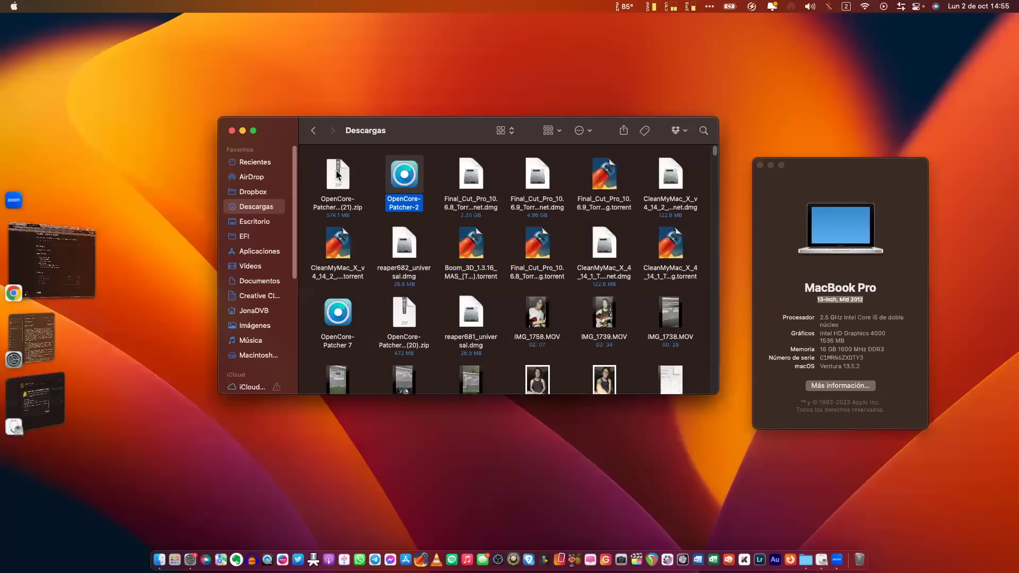
left_click(345, 178)
left_click(407, 181)
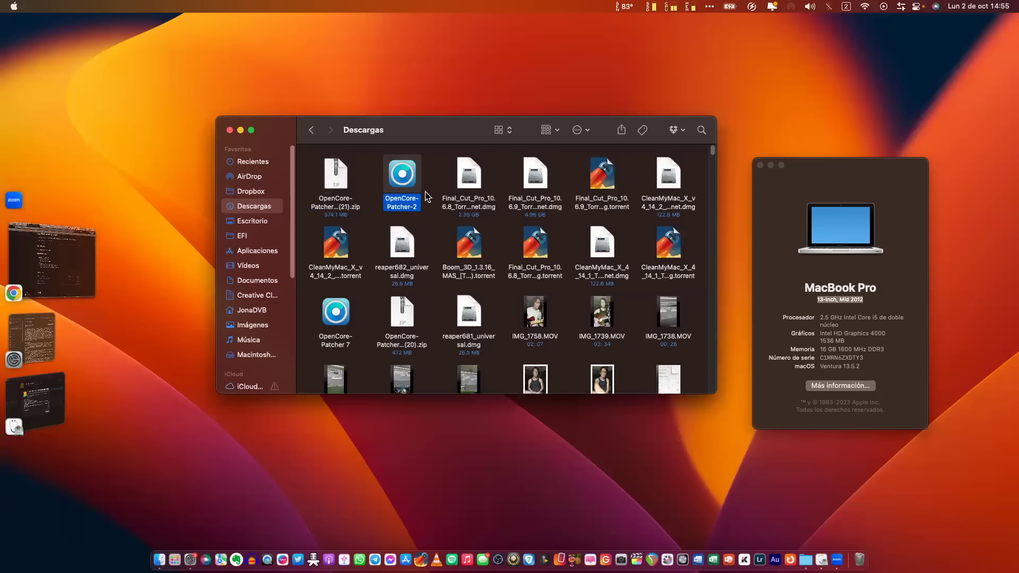
- Move the Finder window, acknowledge the completed erase of ROMA Media in Disk Utility and close Disk Utility
mouse_move(409, 184)
left_mouse_down()
mouse_move(280, 240)
mouse_move(402, 237)
mouse_move(398, 183)
left_mouse_up()
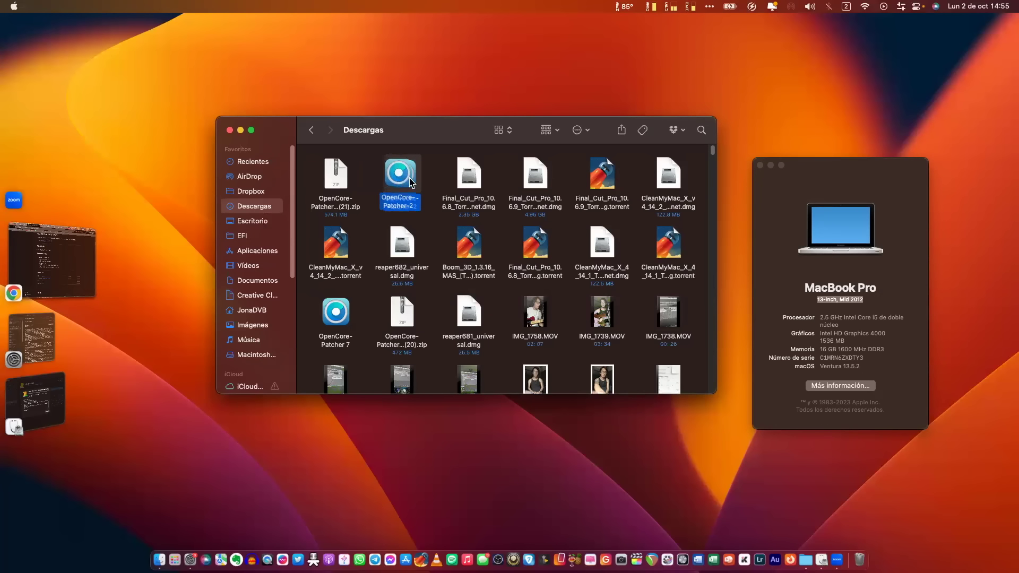
mouse_move(342, 124)
left_mouse_down()
mouse_move(362, 110)
mouse_move(389, 118)
left_mouse_up()
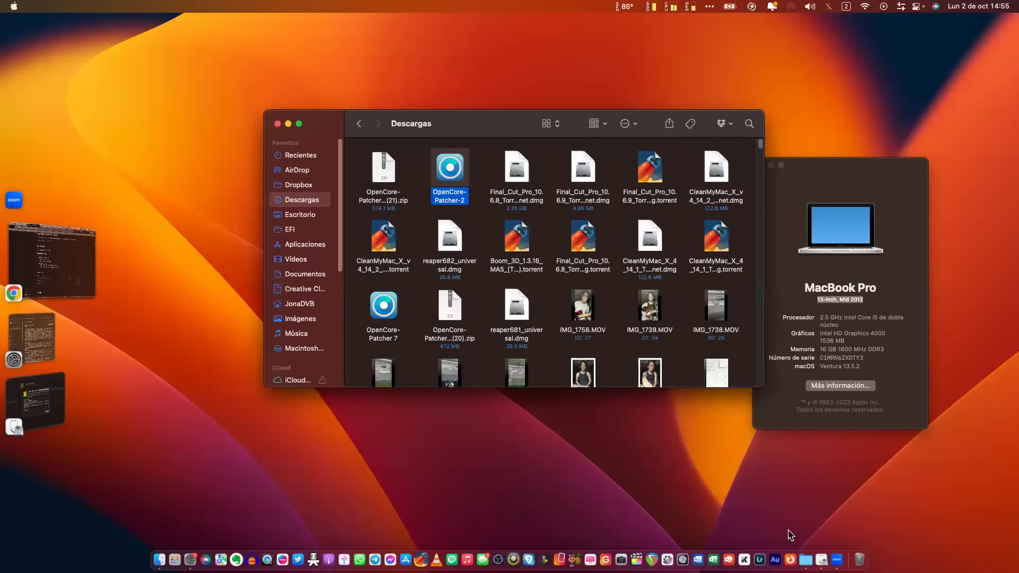
left_click(823, 544)
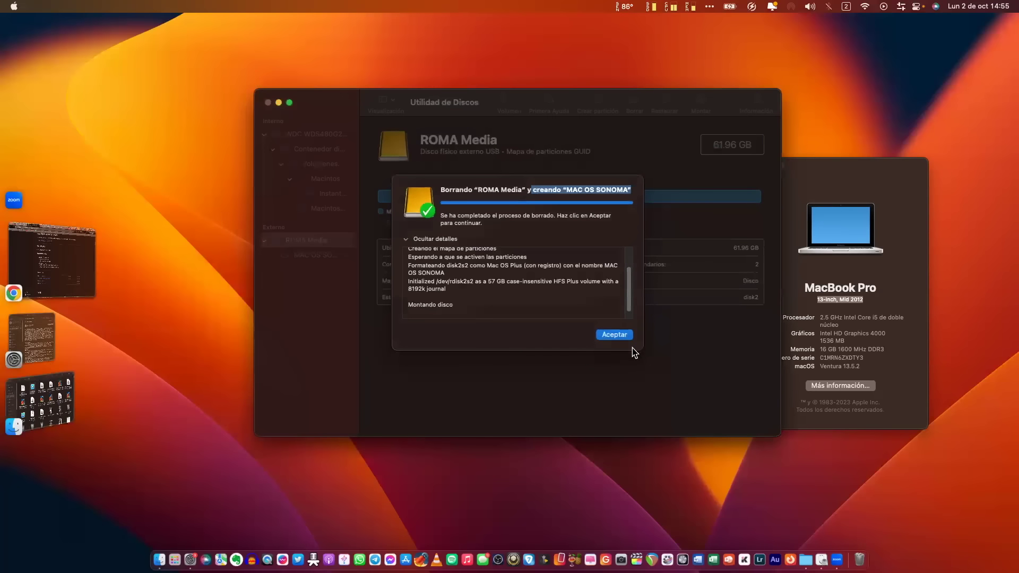
left_click(618, 335)
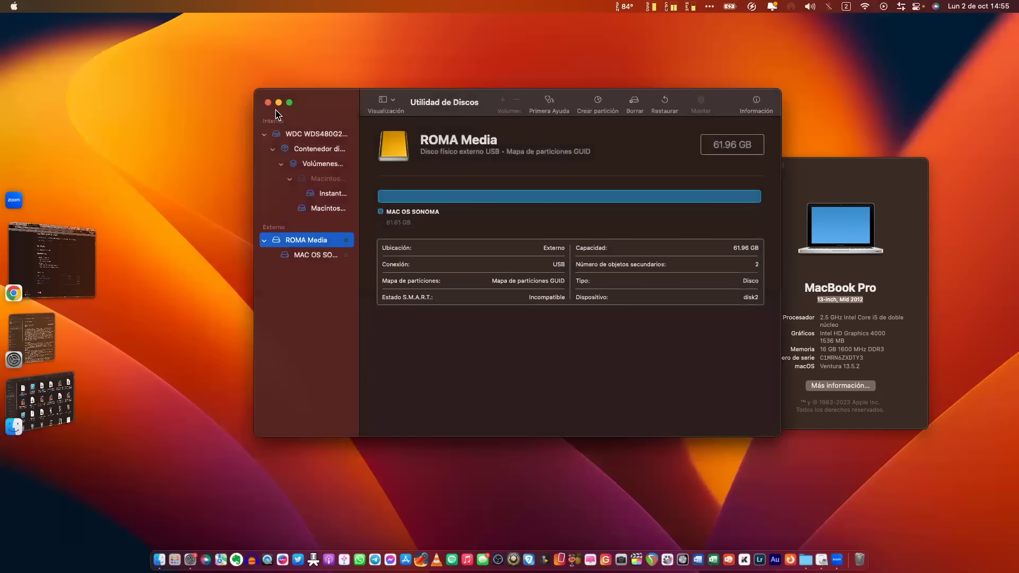
left_click(268, 102)
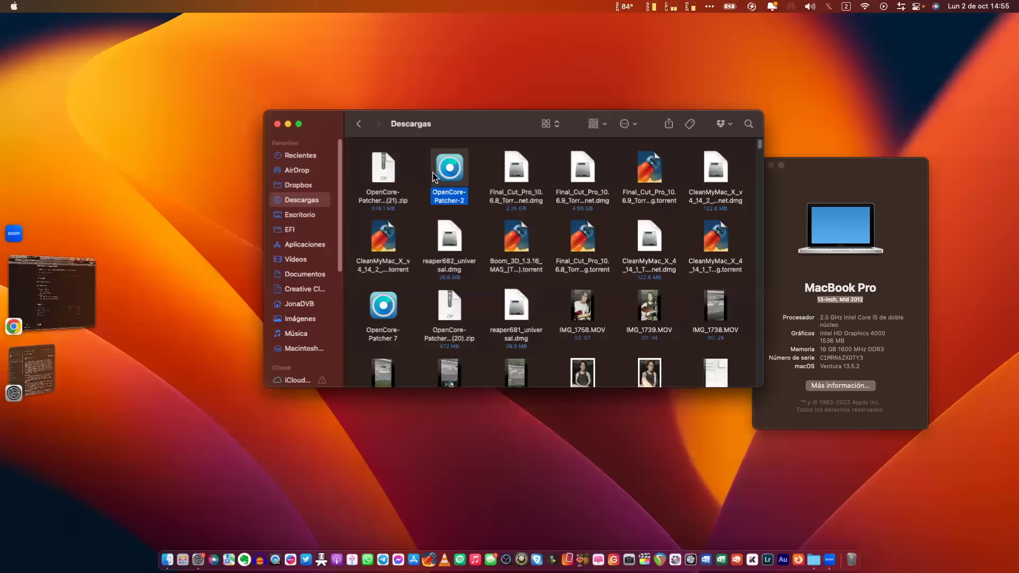
- Launch OpenCore-Patcher-2 from the Descargas folder, minimize Finder and reposition the Mac information window
left_click_drag(456, 139, 378, 152)
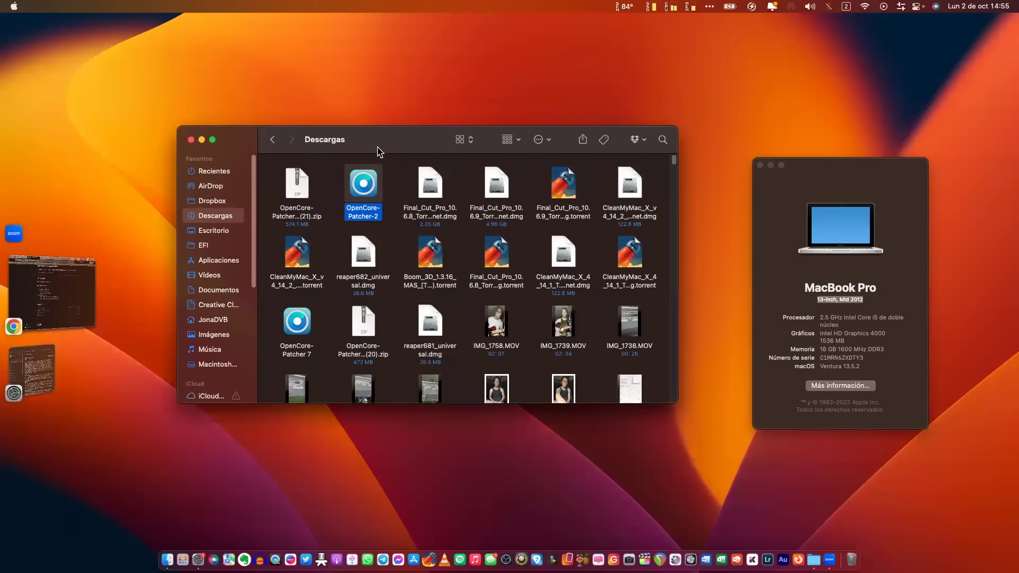
double_click(365, 187)
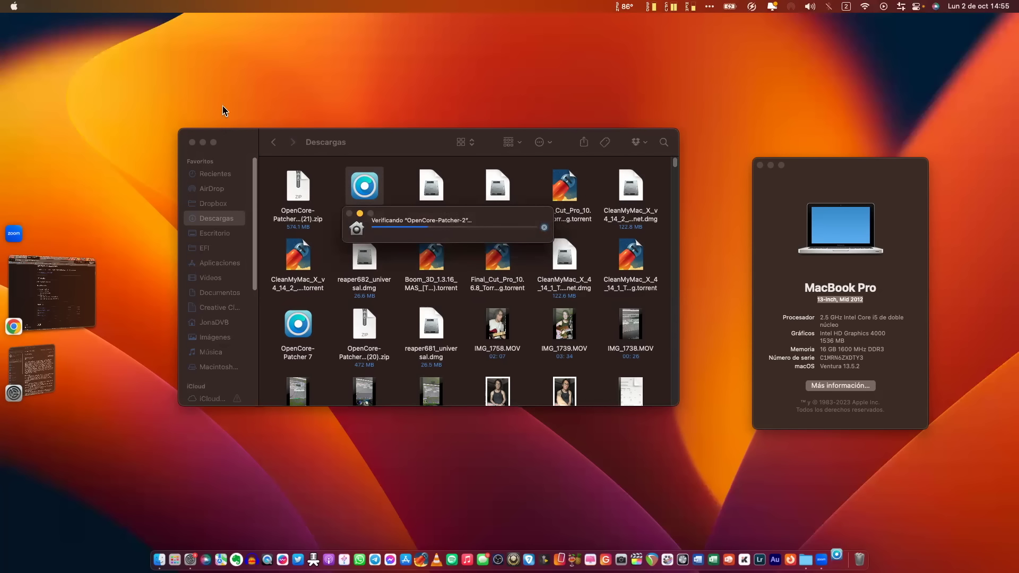
left_click(203, 143)
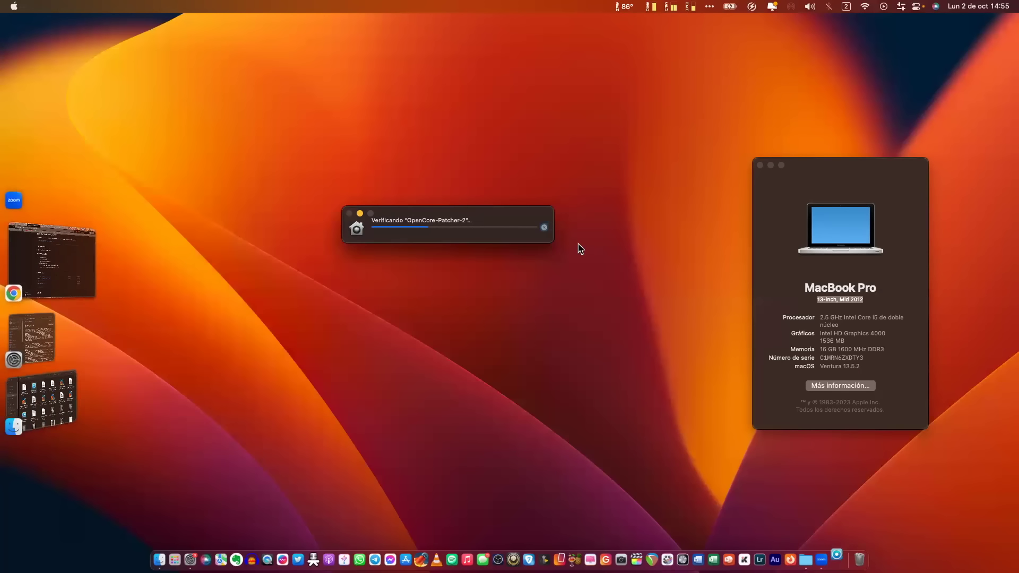
left_click(813, 169)
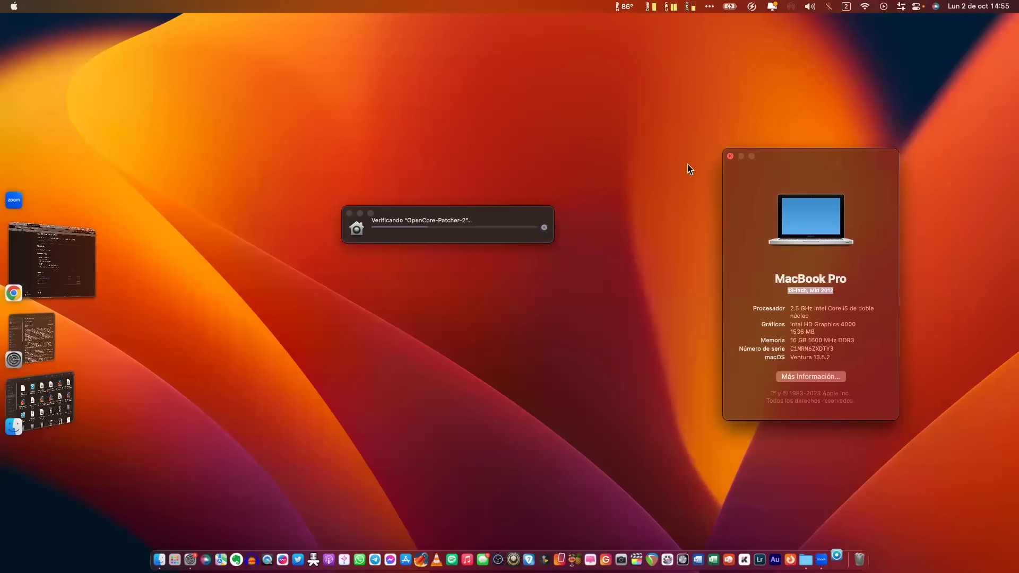
left_click(452, 220)
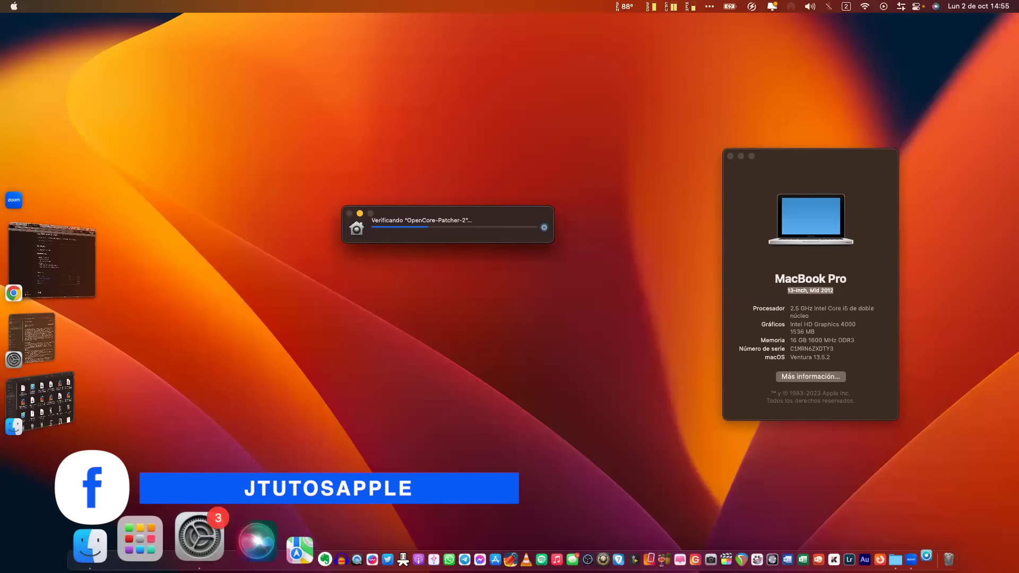
- Show the security options under Privacidad y seguridad in System Settings, and approve opening the downloaded OpenCore-Patcher-2 app
left_click(197, 537)
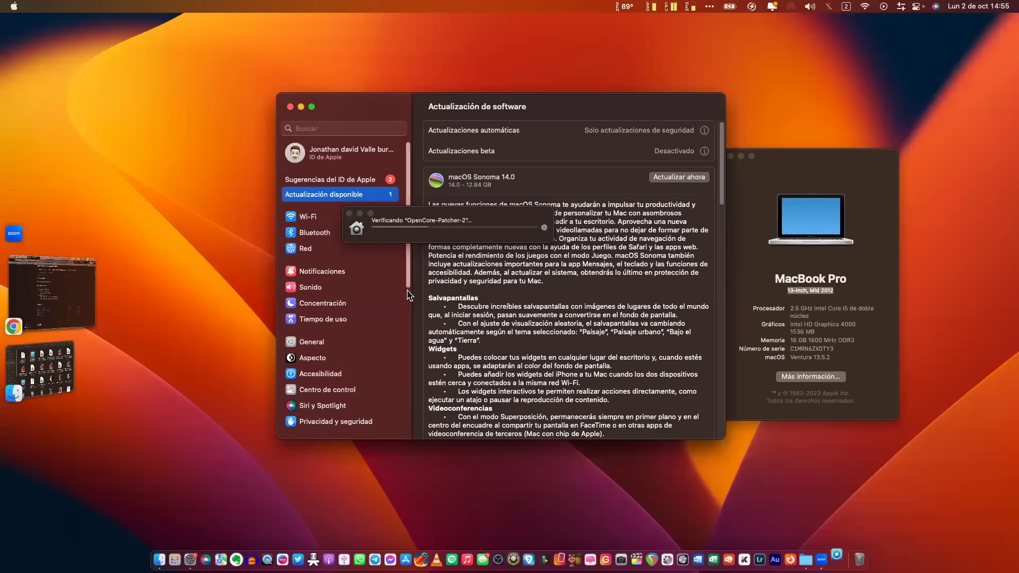
scroll(364, 357, "down", 3)
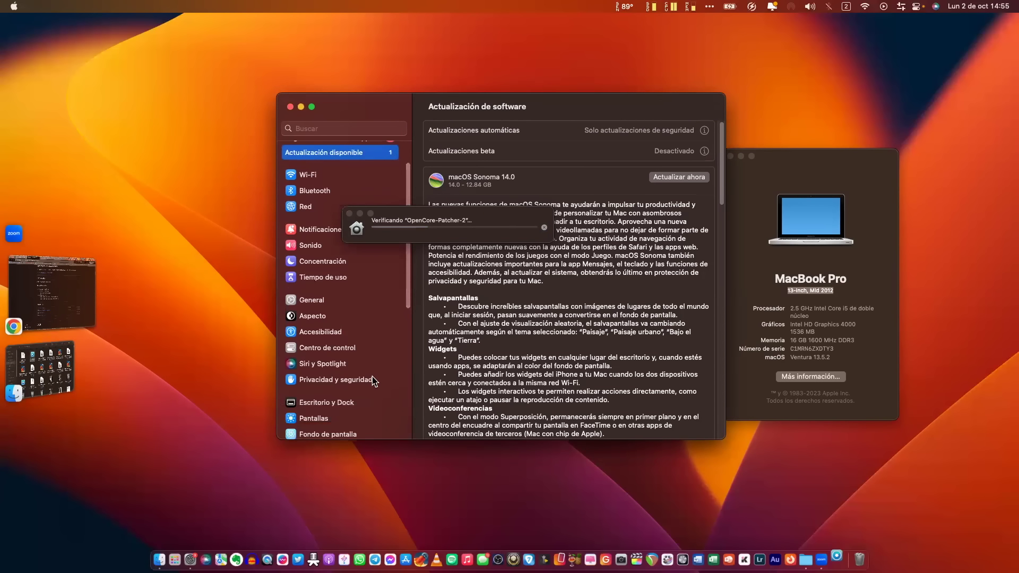
left_click(373, 380)
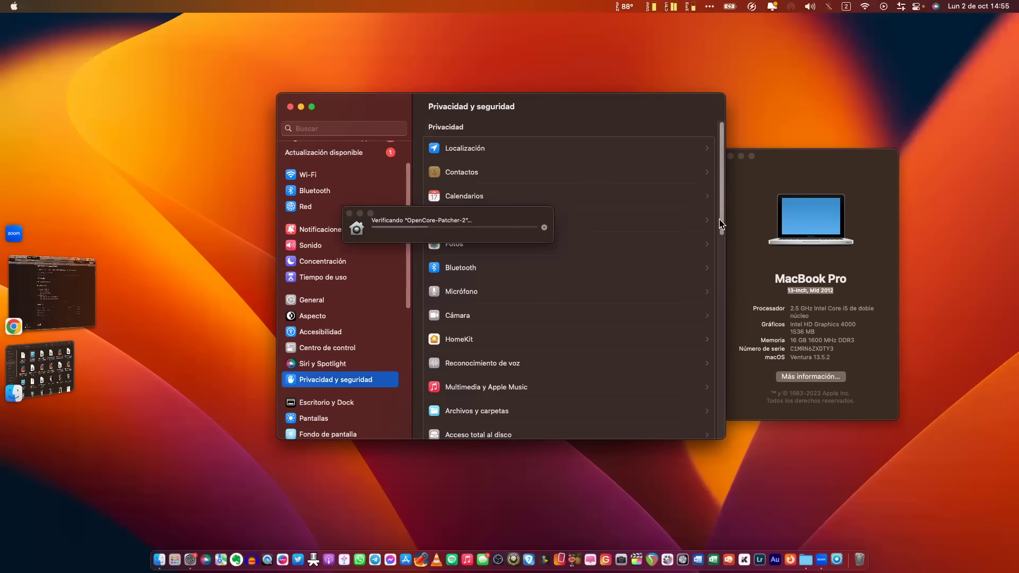
left_click_drag(718, 223, 723, 376)
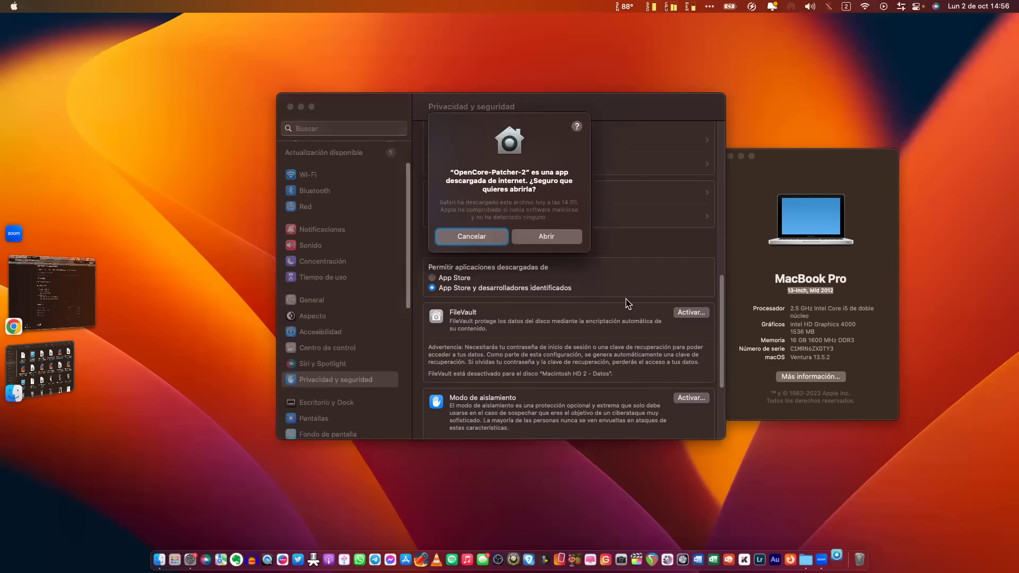
left_click(547, 243)
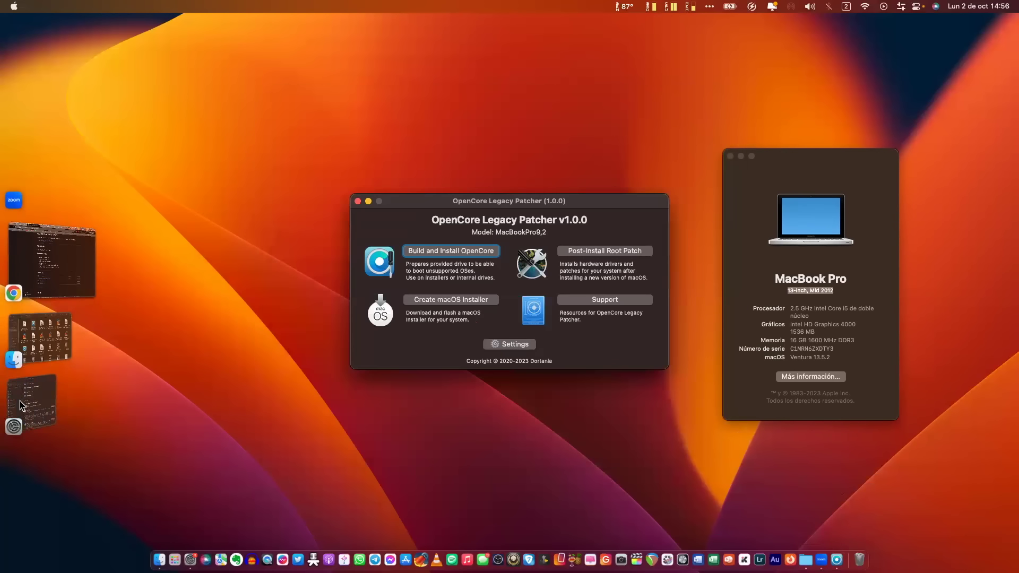
- Recheck the allowed app sources in System Settings, minimize it and place the Mac information window beside OpenCore Legacy Patcher
left_click(22, 406)
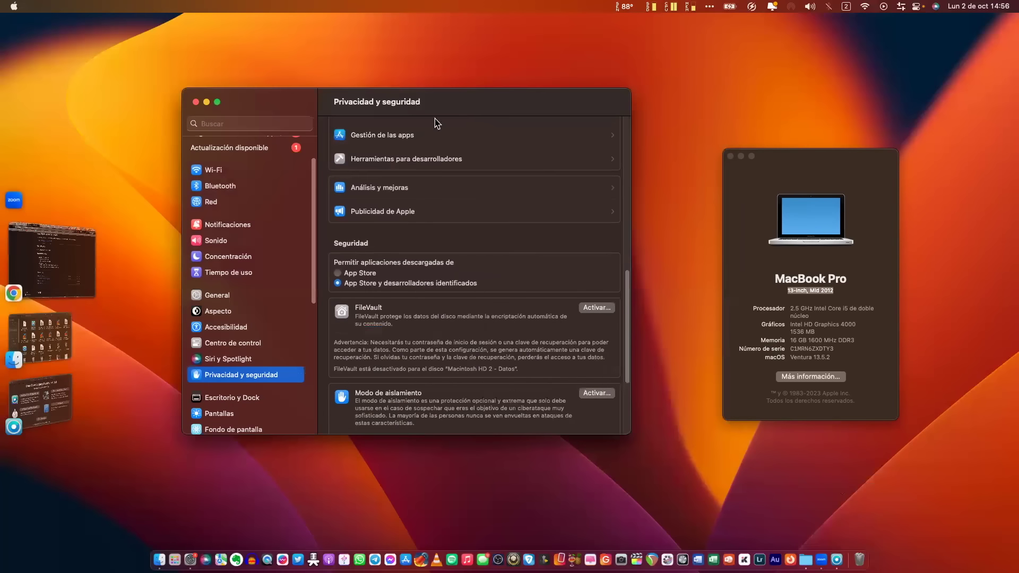
left_click(207, 103)
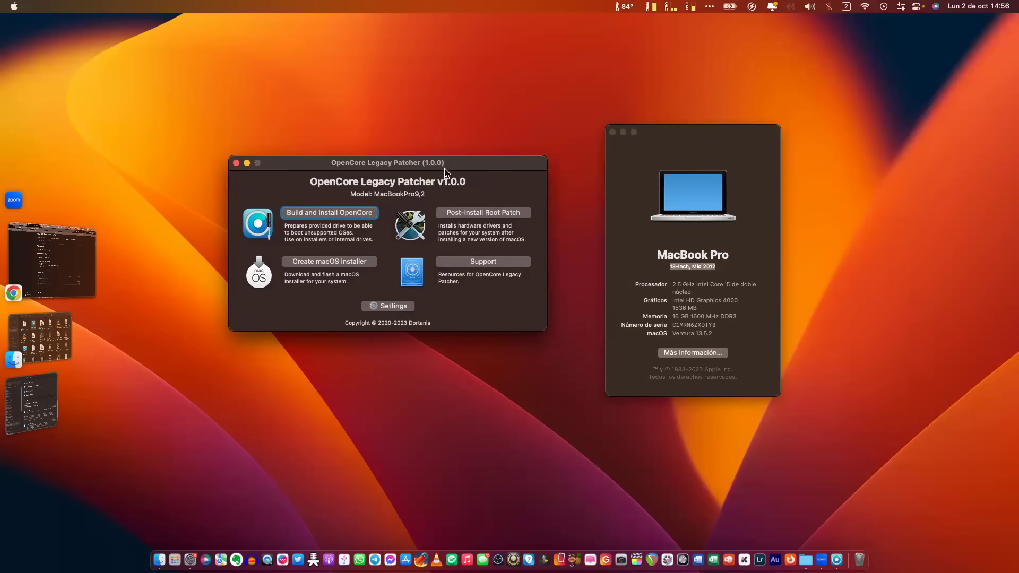
left_click_drag(670, 138, 630, 137)
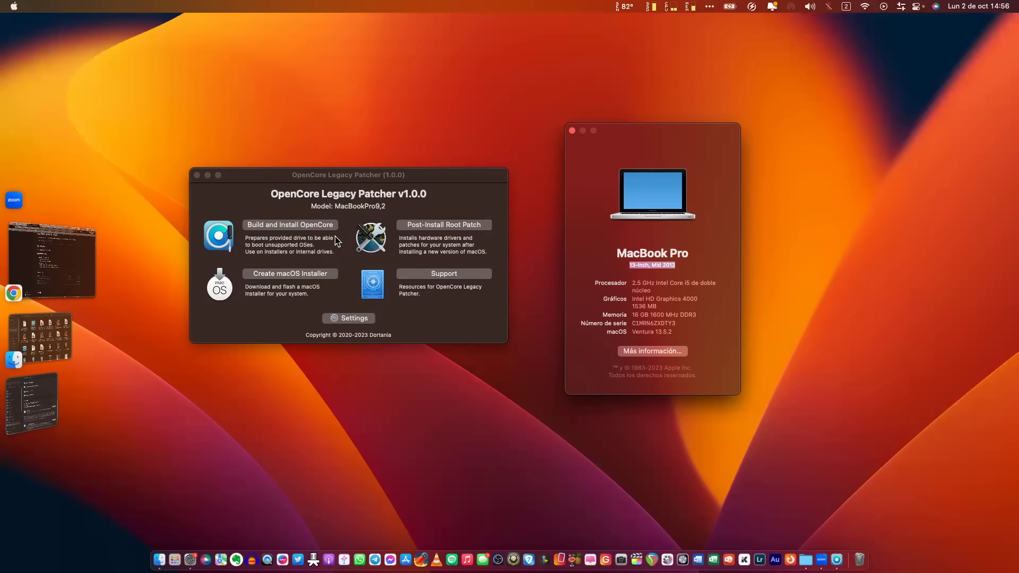
- Open the OpenCore Legacy Patcher settings and check its Target Model choice
left_click(353, 321)
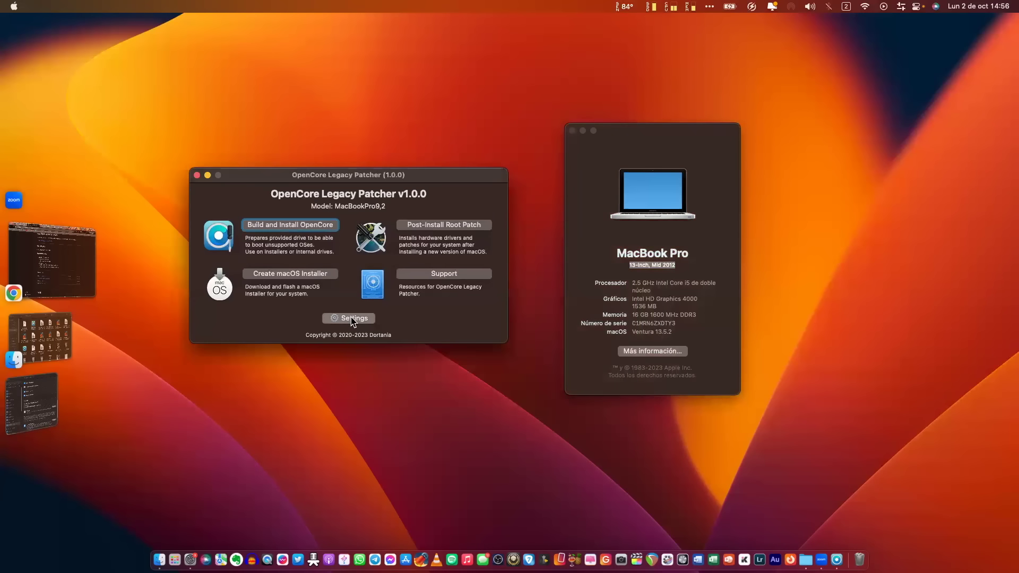
left_click(353, 319)
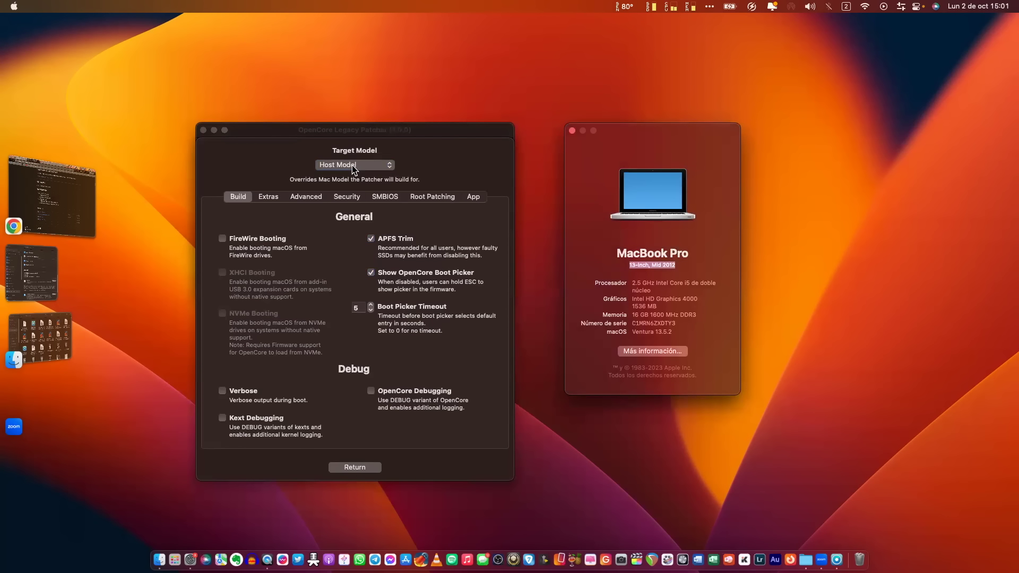
left_click(353, 165)
left_click(354, 165)
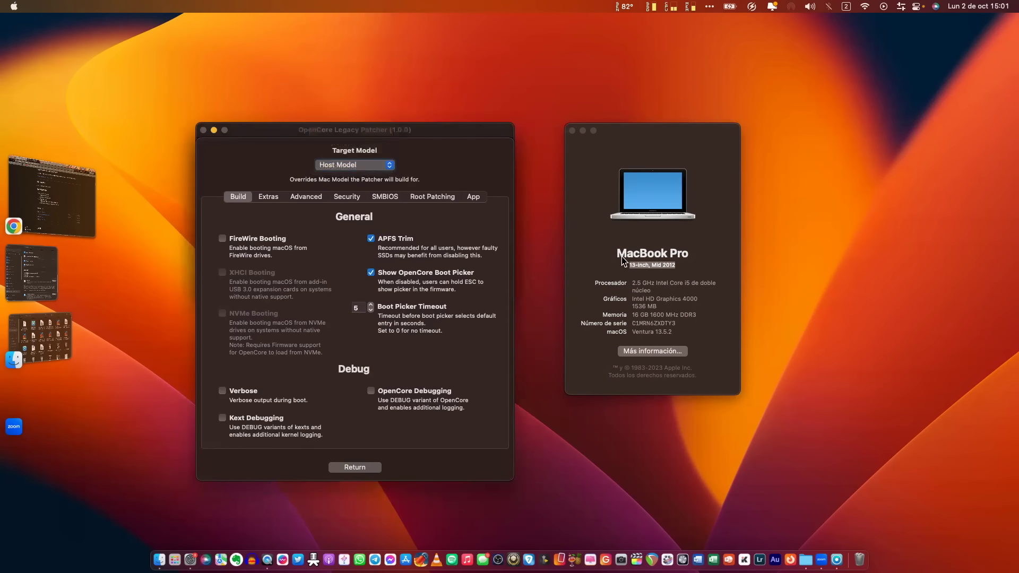
left_click(609, 295)
left_click(676, 274)
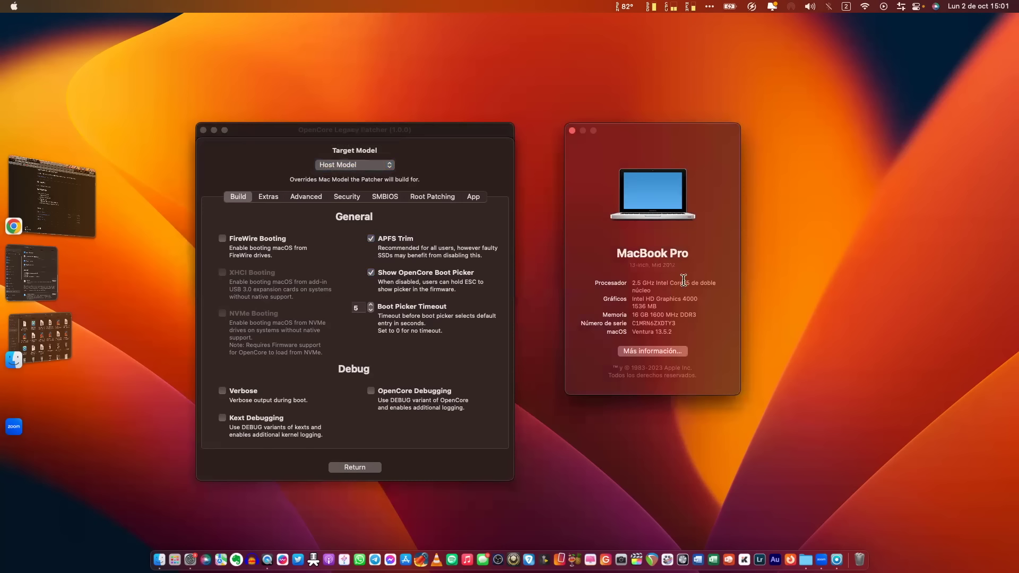
left_click(3, 7)
left_click(600, 273)
left_click(598, 275)
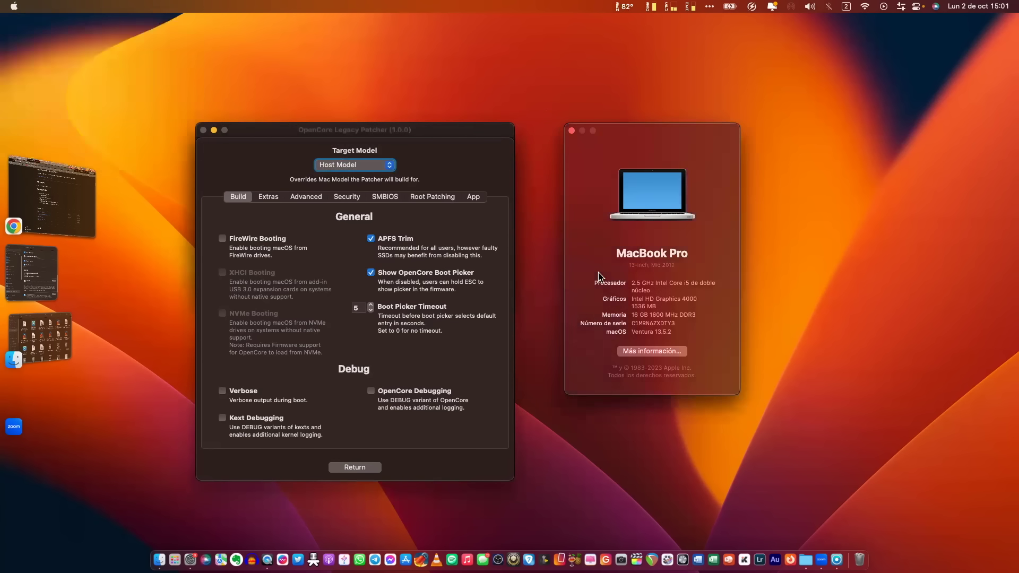
- Open the full system report from the Mac's Información page and highlight the model identifier in the hardware overview
left_click(637, 351)
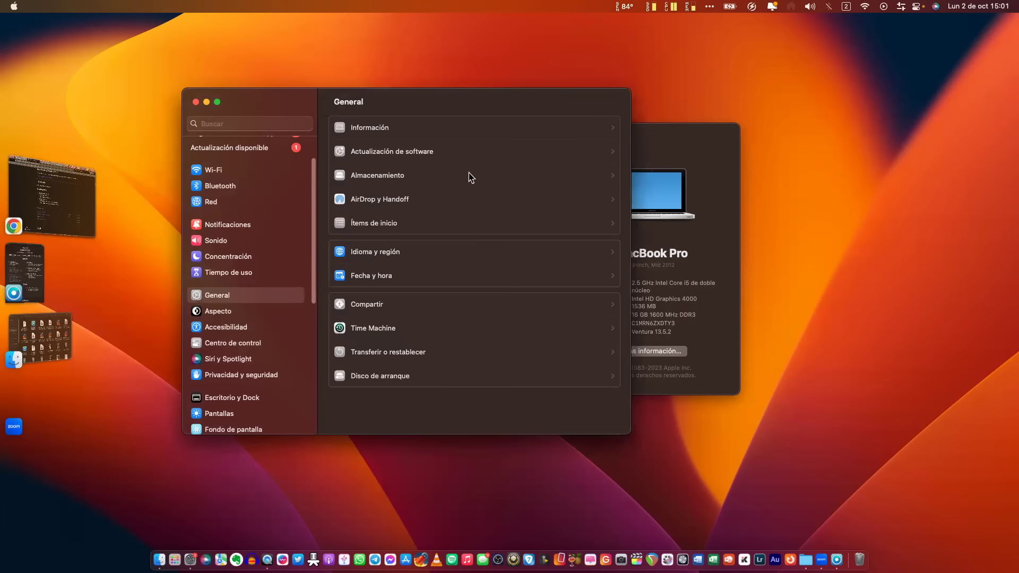
left_click(393, 130)
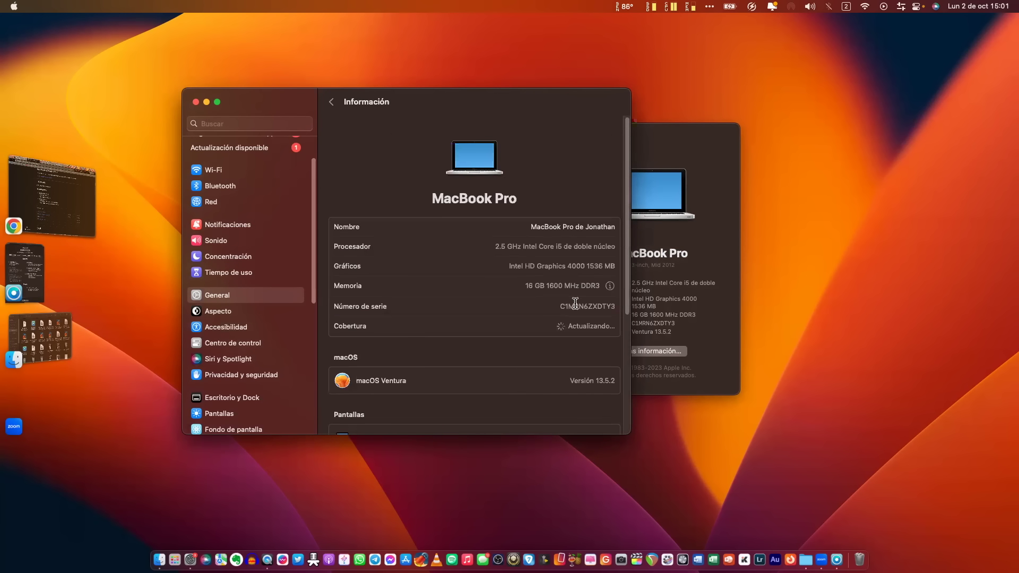
left_click_drag(623, 247, 625, 365)
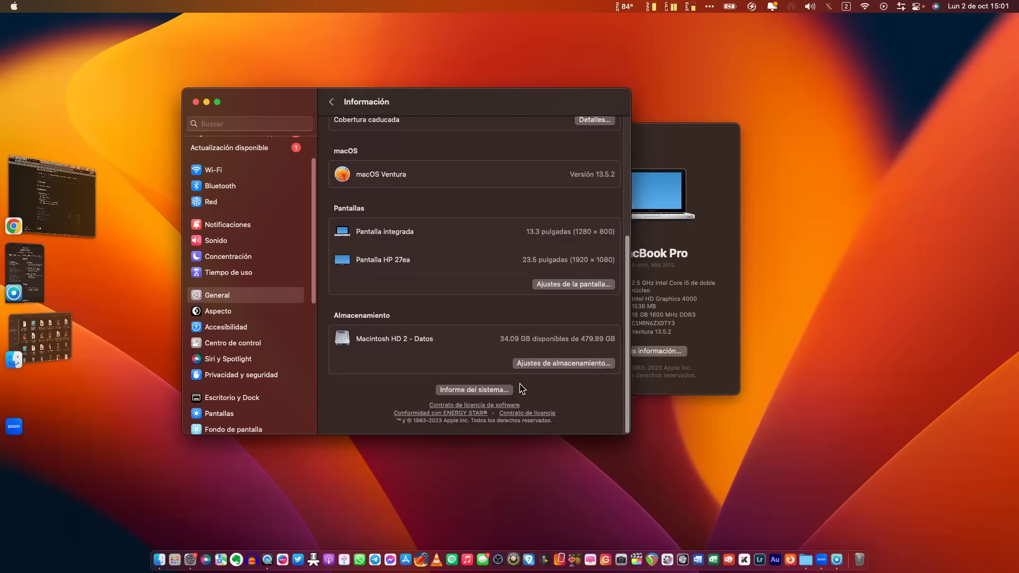
left_click(483, 390)
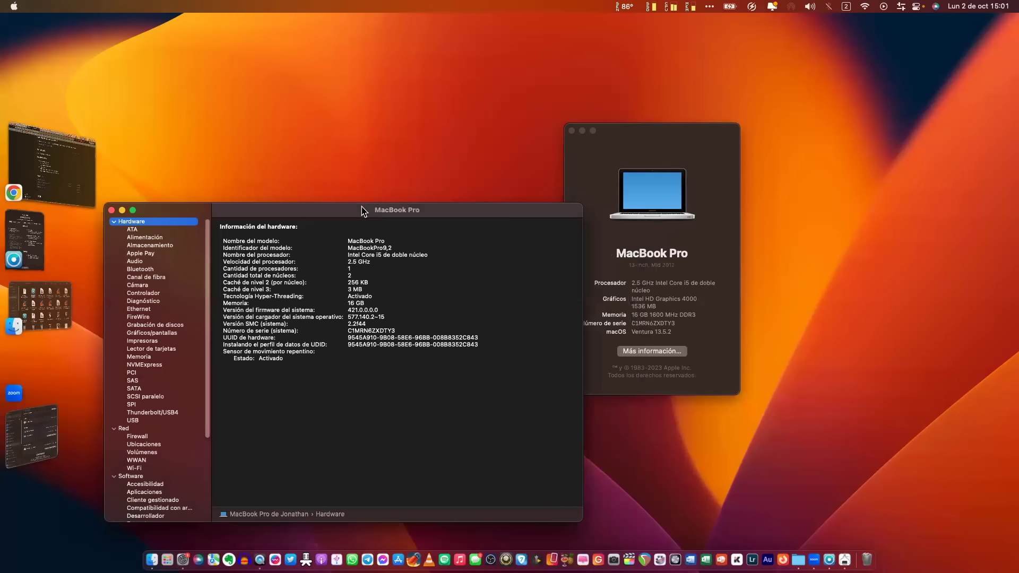
left_click_drag(362, 211, 365, 202)
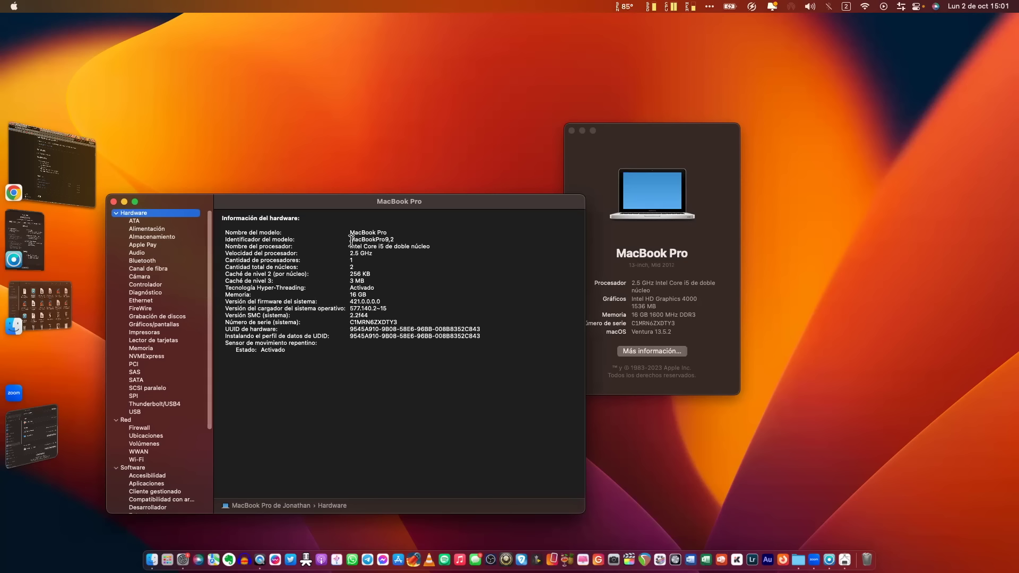
left_click_drag(350, 239, 429, 239)
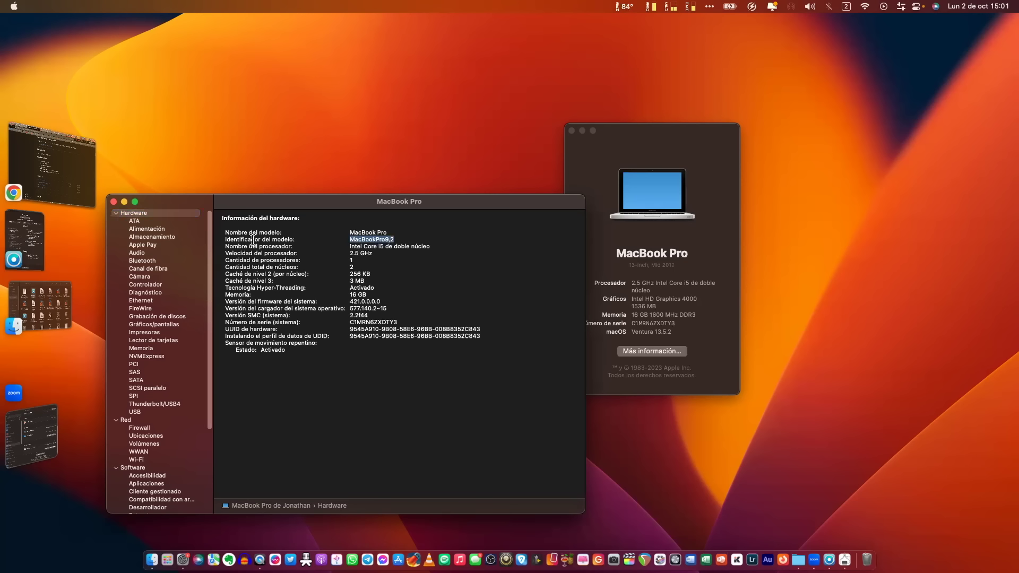
- Put away the system report and Mac information windows, set the patcher's Target Model to MacBookPro9,2 and return to its main menu
left_click(124, 202)
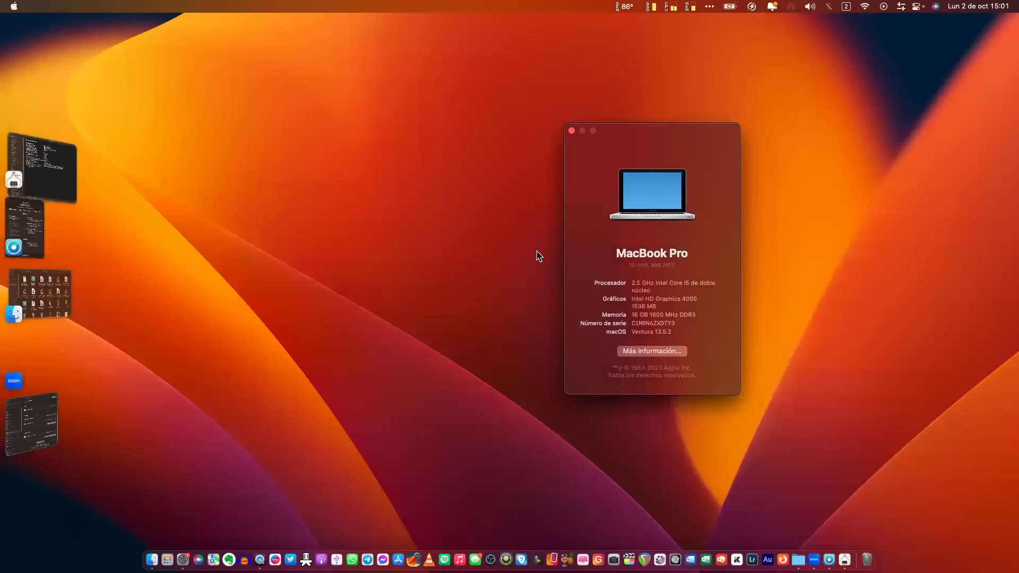
left_click(571, 131)
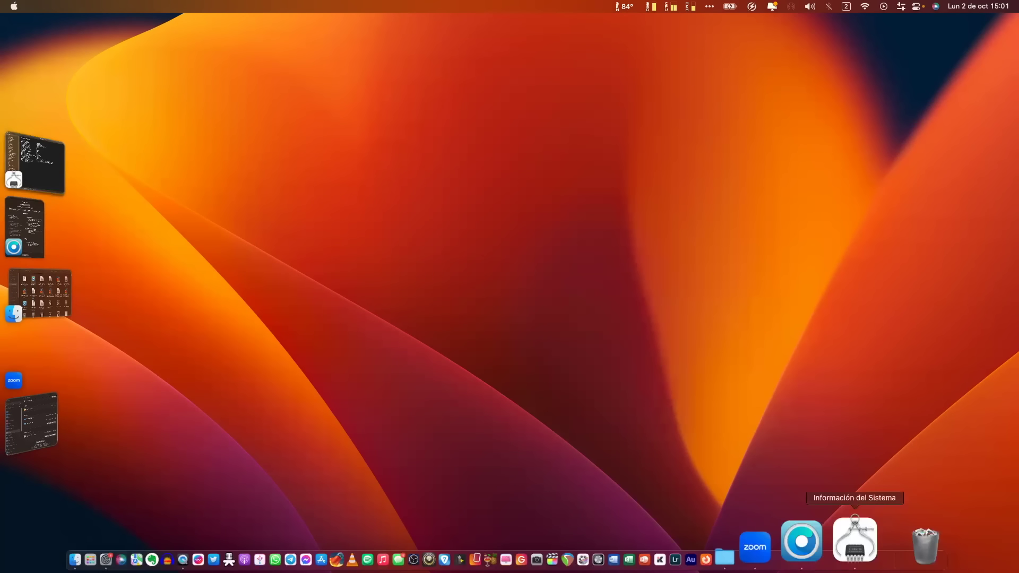
left_click(829, 560)
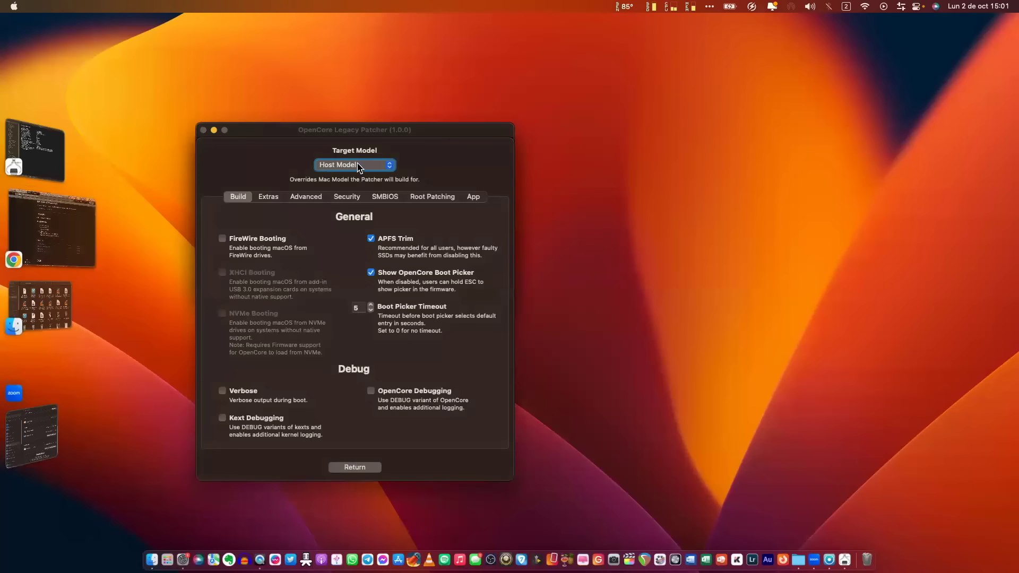
left_click(360, 165)
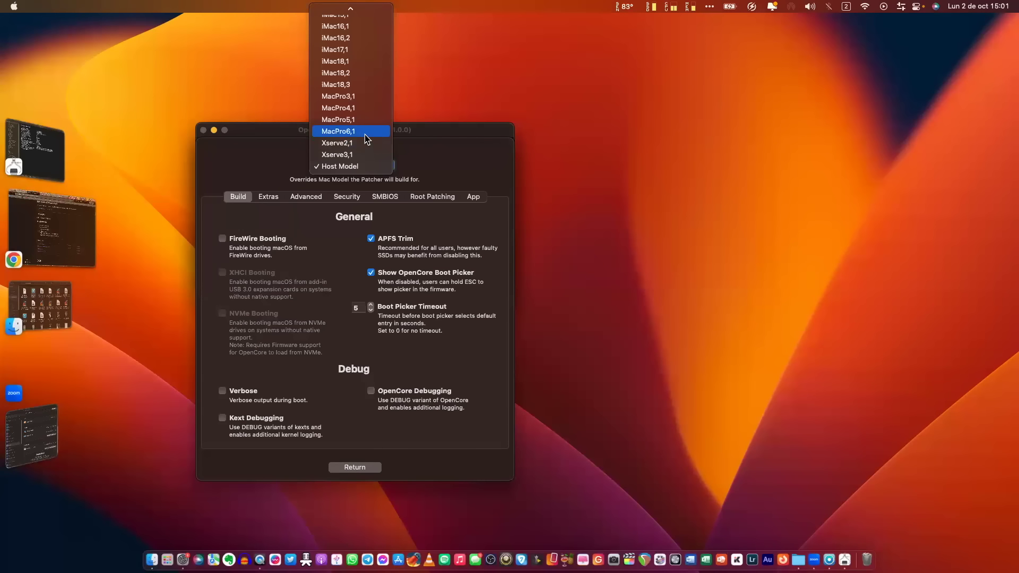
scroll(364, 139, "up", 15)
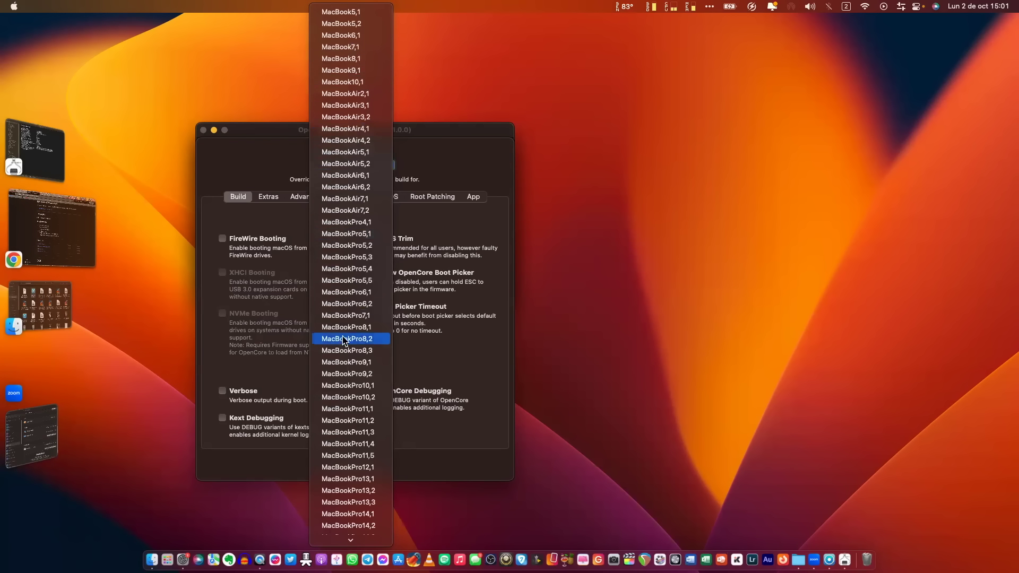
left_click(368, 379)
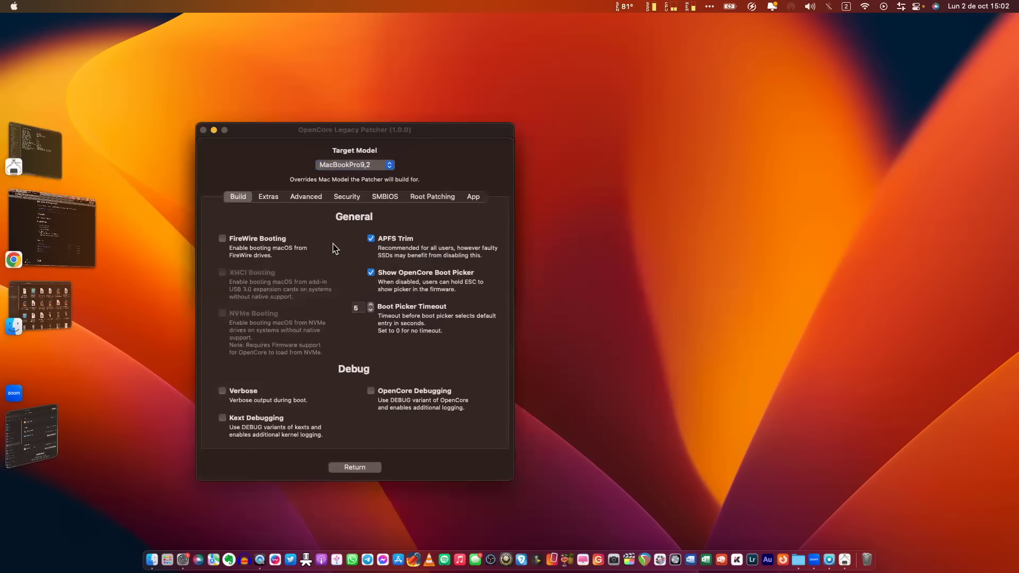
left_click(370, 472)
- Center the patcher window and start downloading the macOS 14.0 Sonoma (23A344) installer through Create macOS Installer
left_click_drag(379, 133, 502, 219)
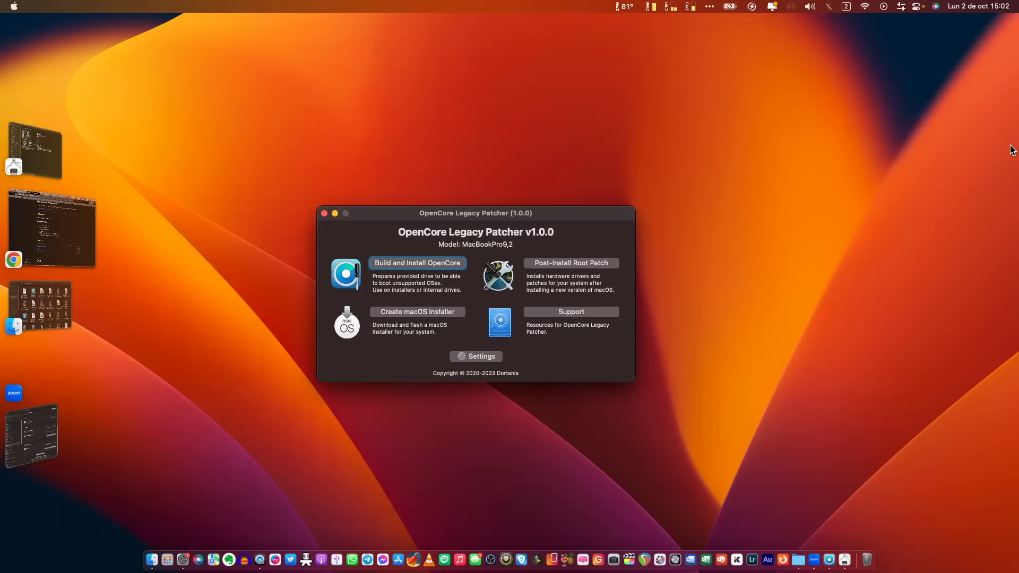
left_click_drag(450, 212, 444, 208)
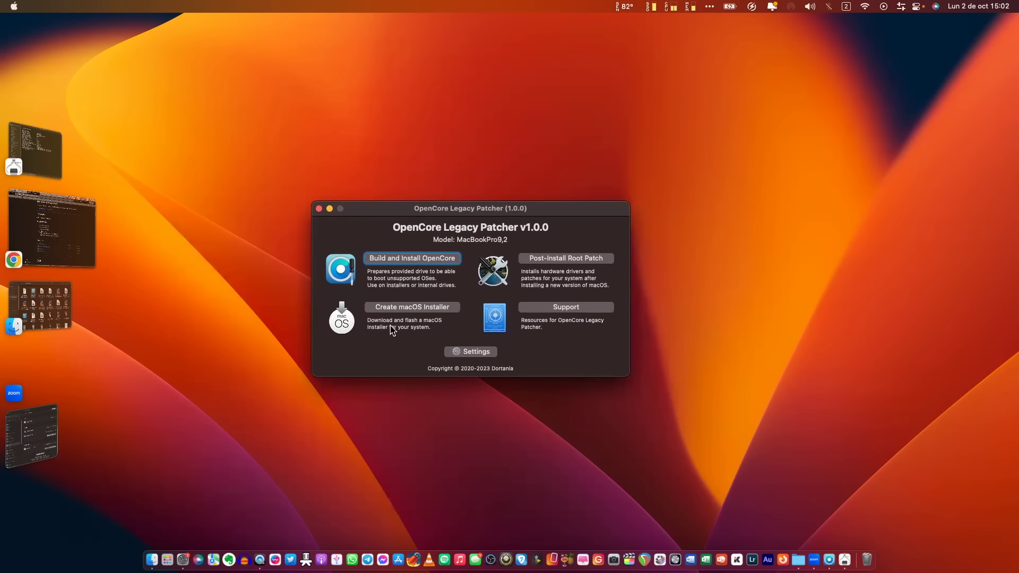
left_click(411, 310)
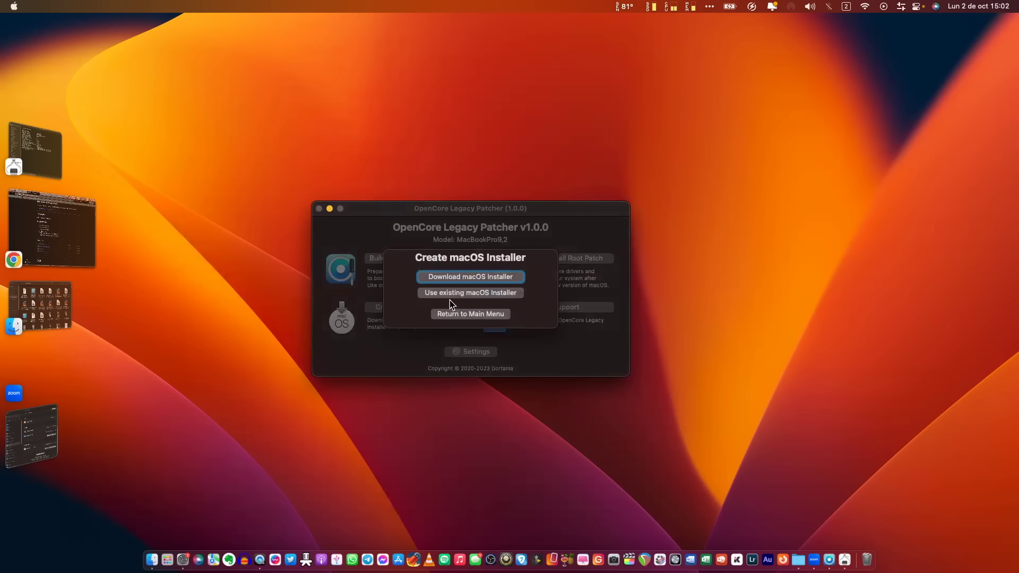
left_click(454, 277)
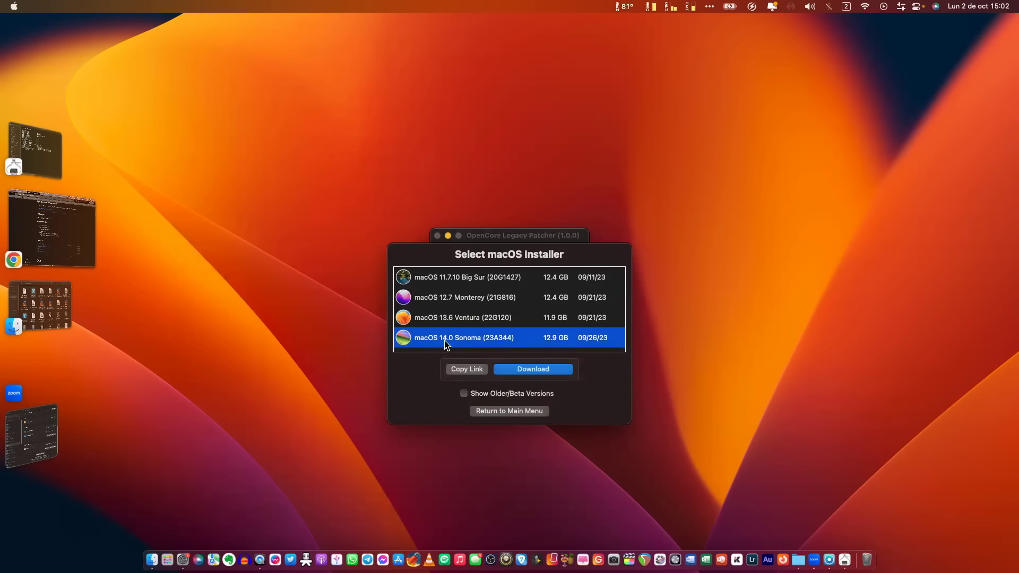
left_click(528, 370)
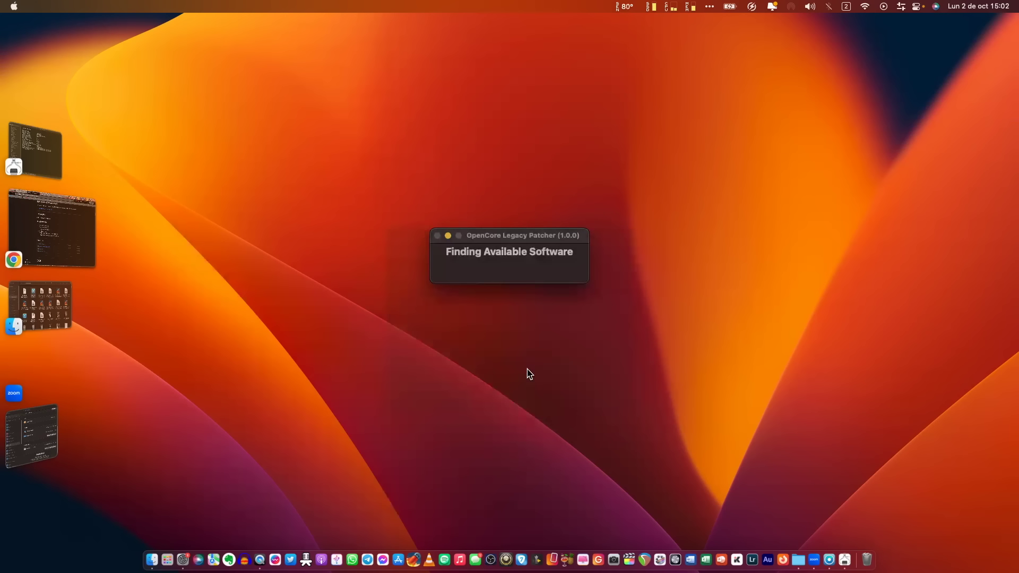